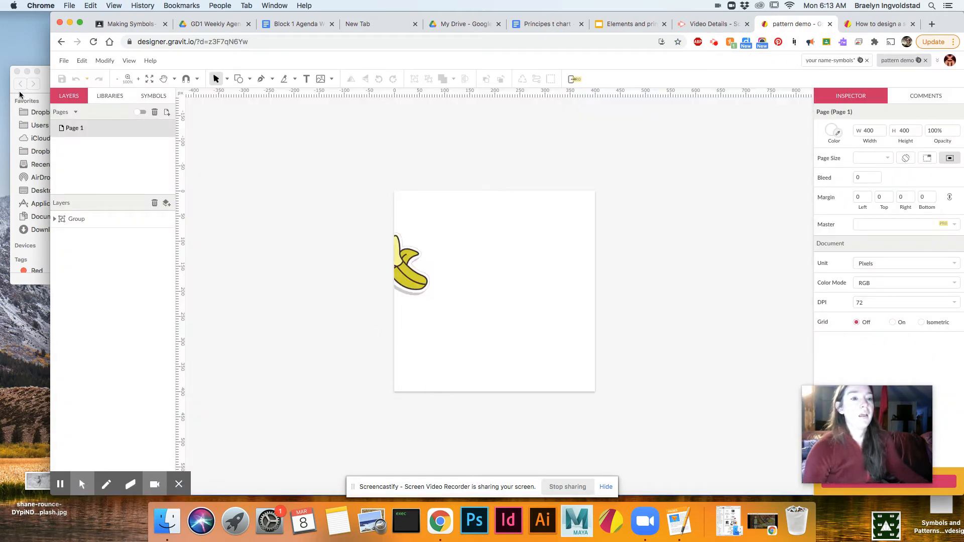
Step: Rename Page 1 to "contrast"
double_click(87, 127)
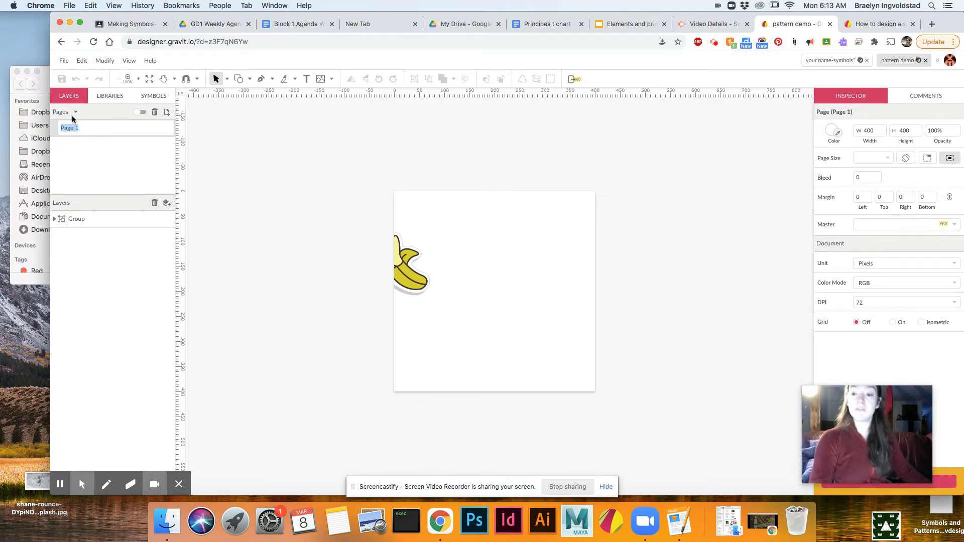
click(87, 128)
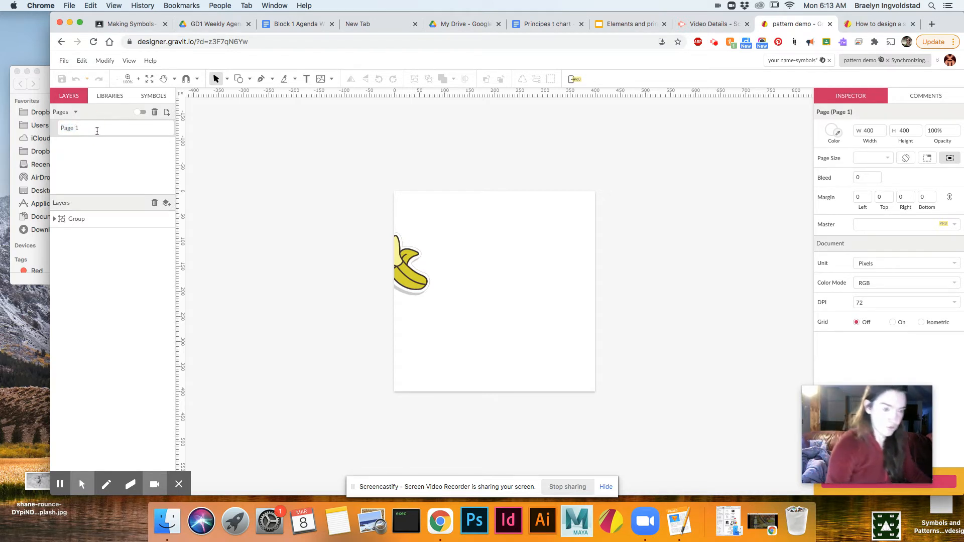
key(BackSpace)
key(BackSpace)
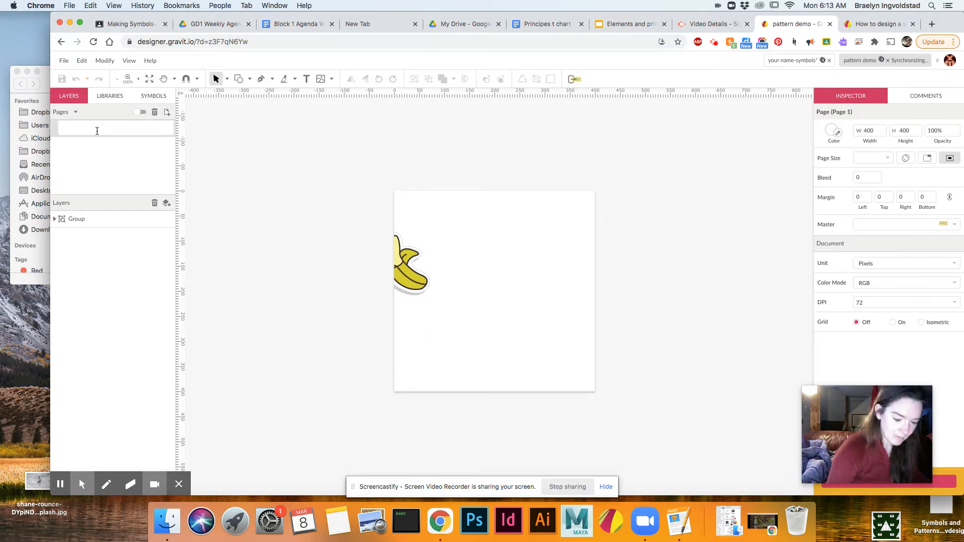
text(con)
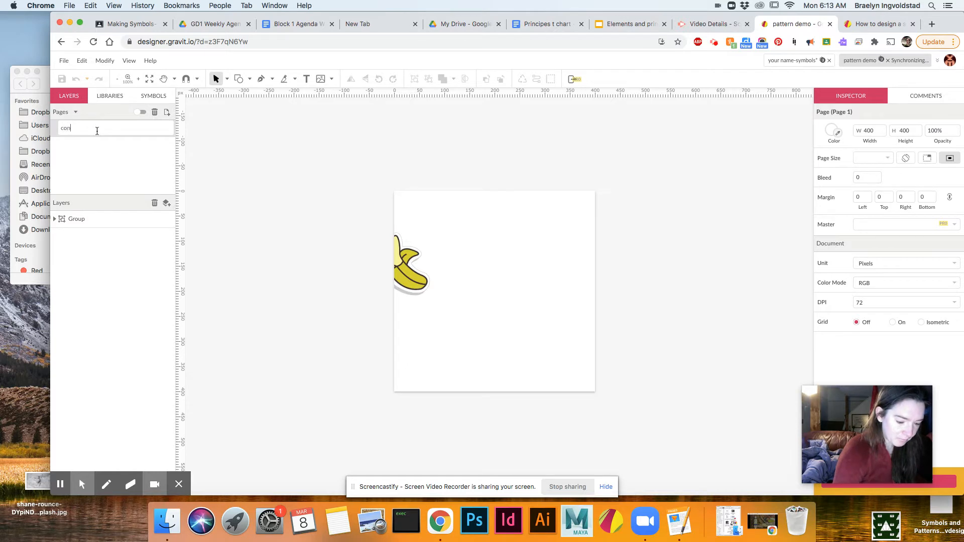
text(trast)
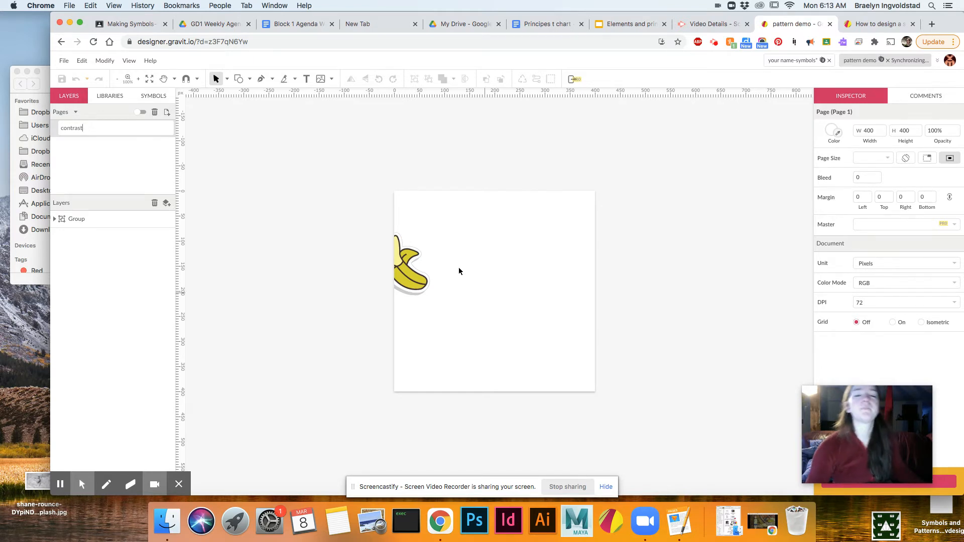
click(409, 275)
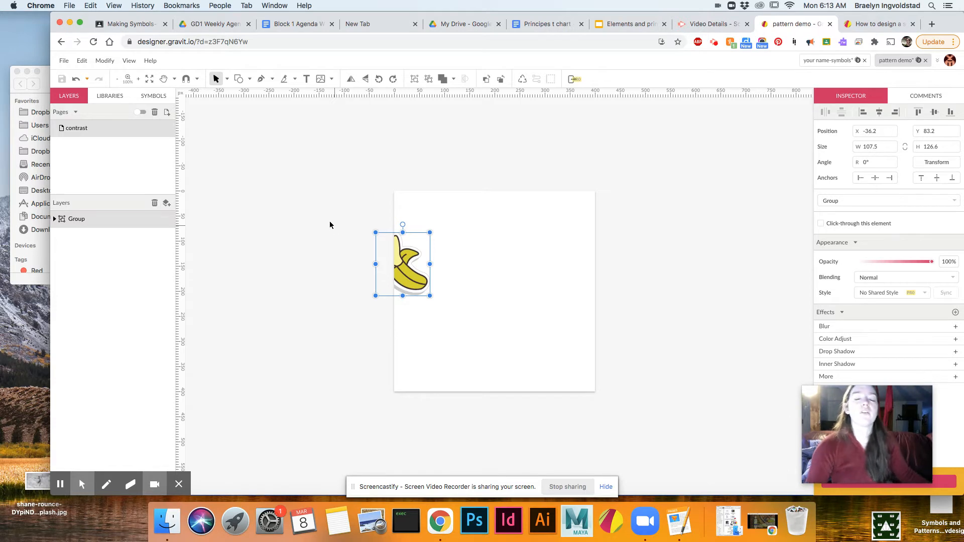
click(507, 272)
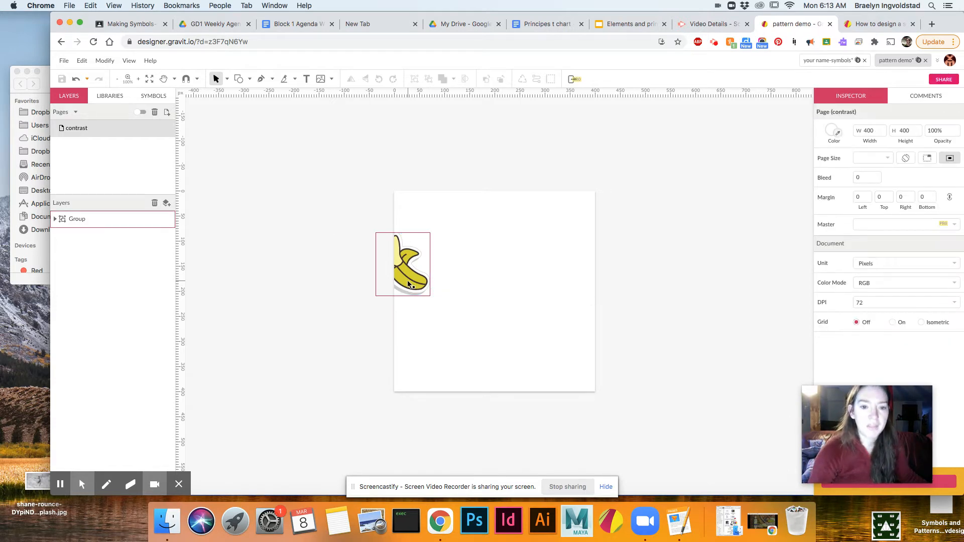
Step: Reposition the banana so it straddles the page's left edge at about X -40, Y 53
click(416, 281)
drag(438, 276, 495, 304)
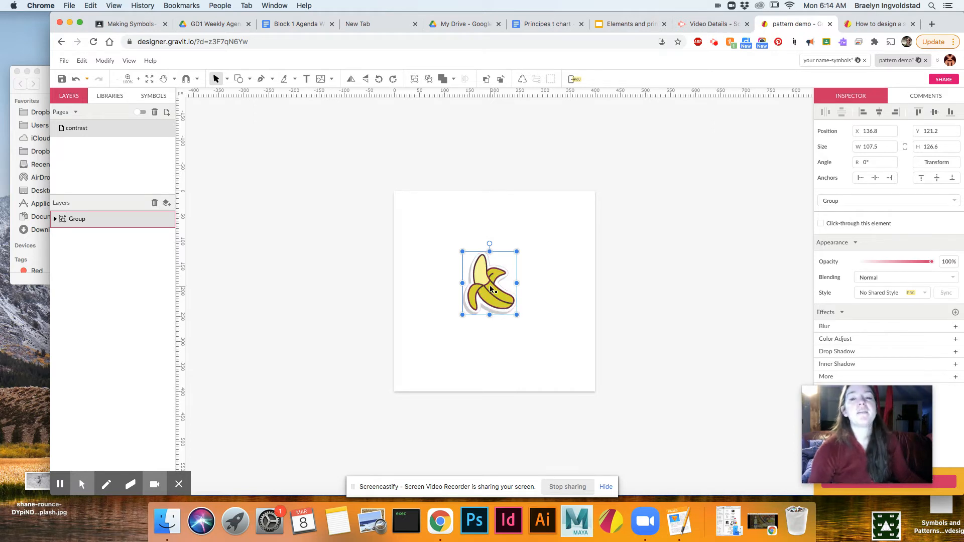
drag(495, 300, 407, 250)
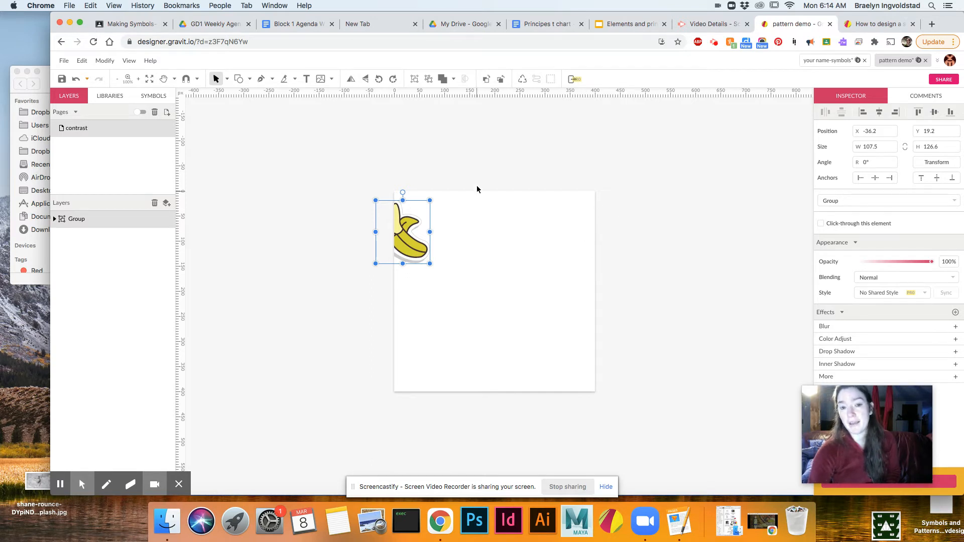
drag(415, 239, 406, 266)
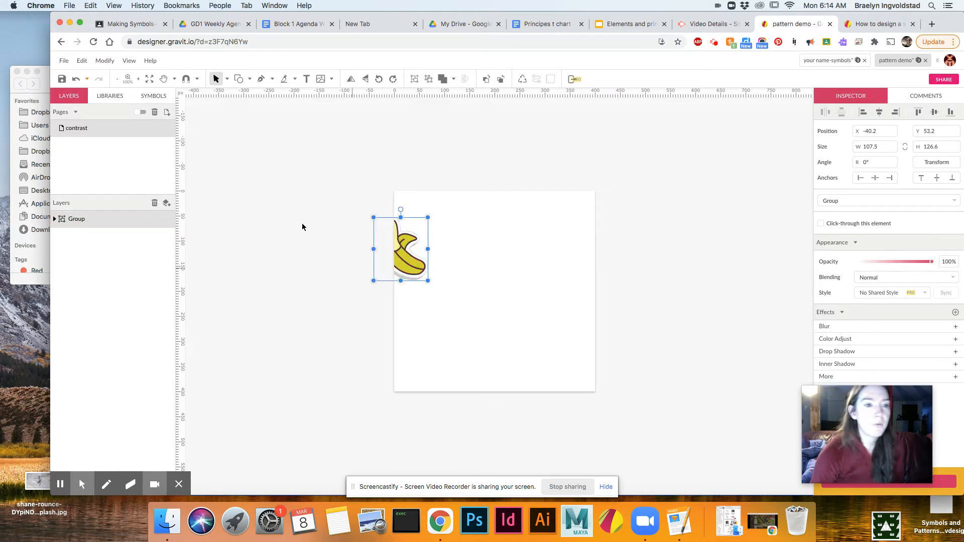
Step: Add the teal monster sticker from the library so it overlaps the page's top edge at about X 94, Y -34
click(110, 96)
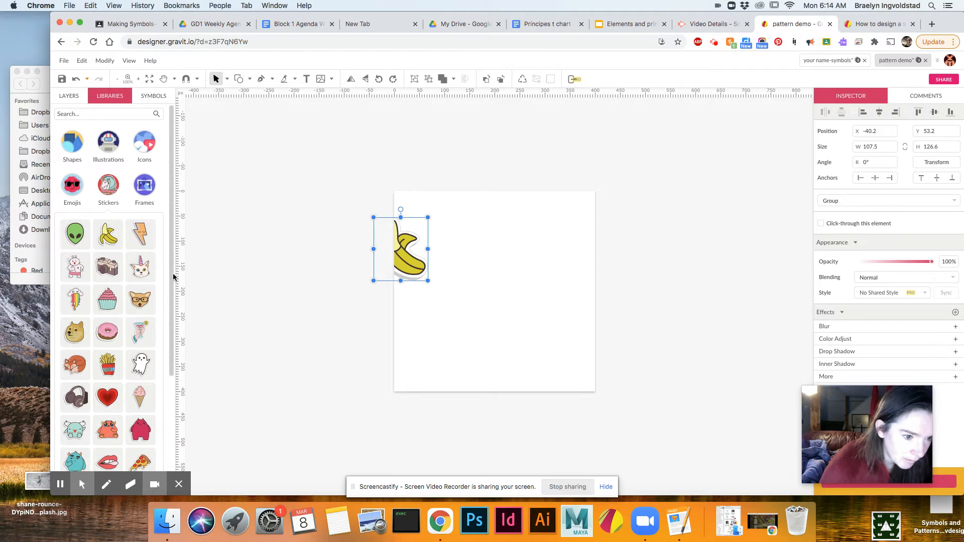
drag(173, 256, 166, 336)
scroll(166, 331, up, 5)
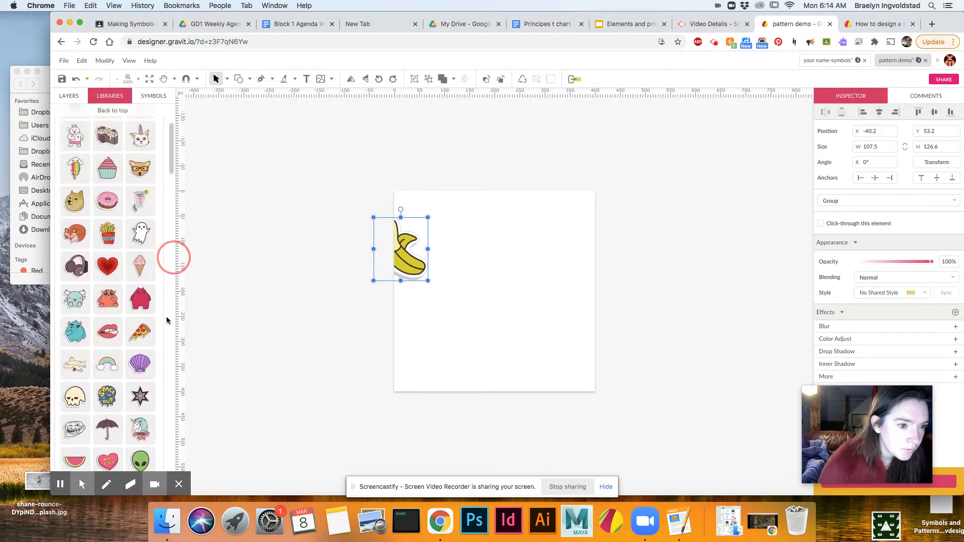
scroll(166, 318, down, 2)
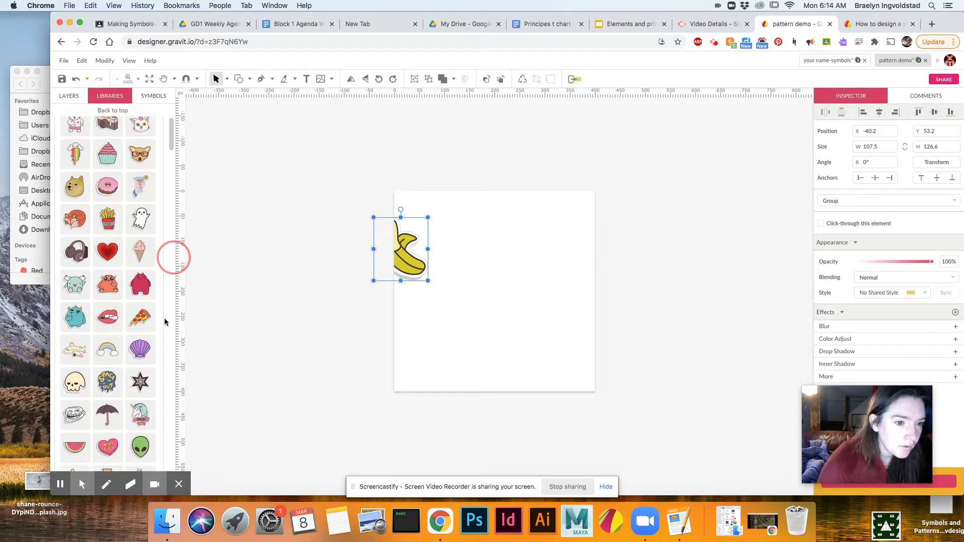
scroll(165, 322, up, 2)
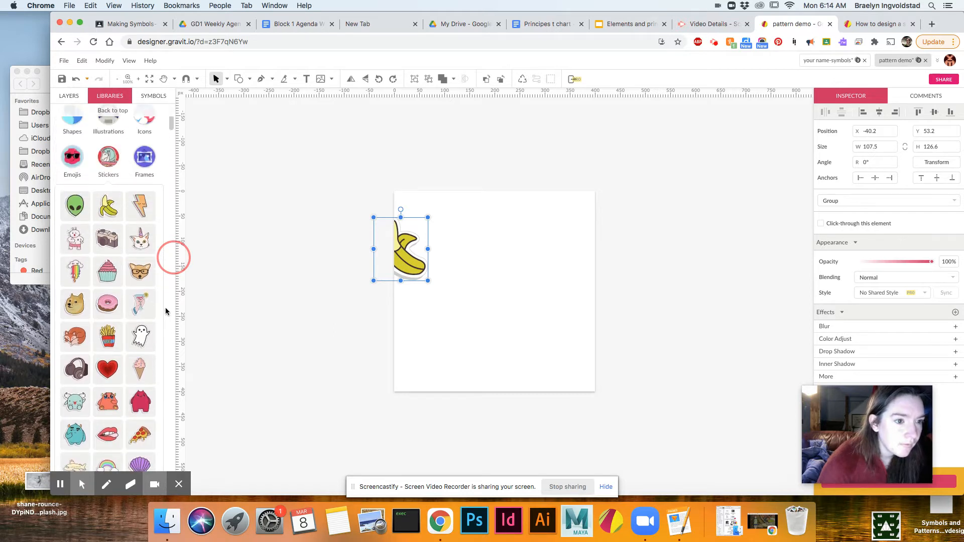
scroll(161, 324, down, 5)
scroll(162, 323, up, 5)
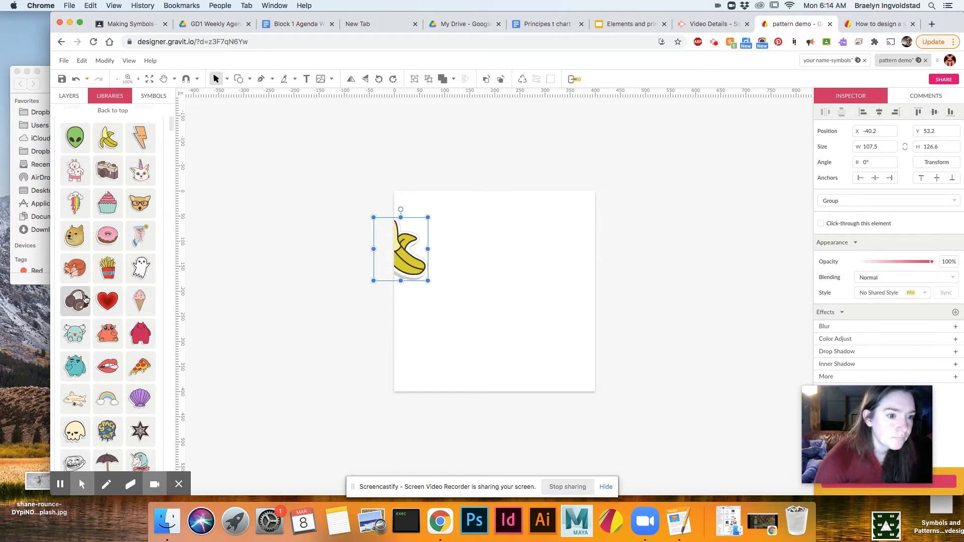
drag(76, 331, 471, 199)
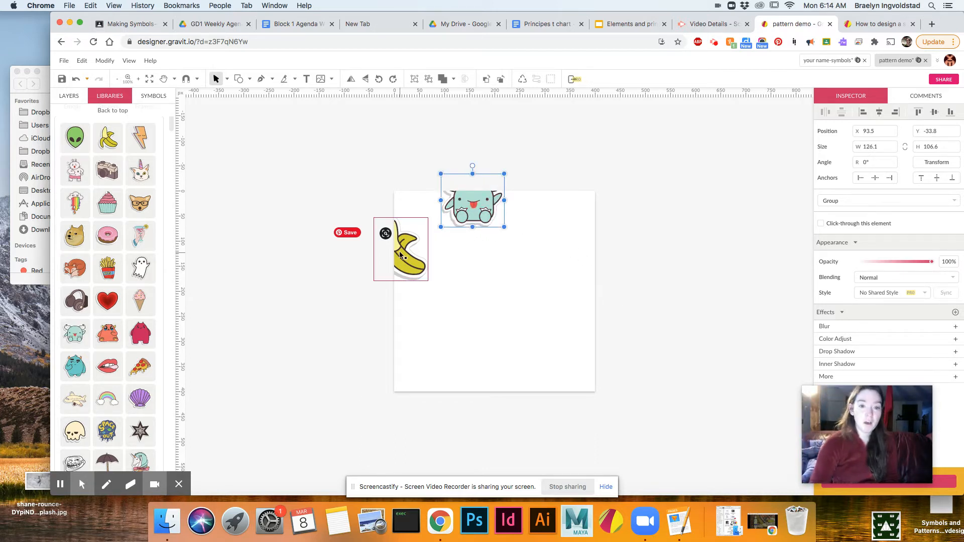
Step: Move the banana down the left edge to about X -43, Y 106 and the teal monster to about X 83, Y -38
drag(400, 255, 400, 283)
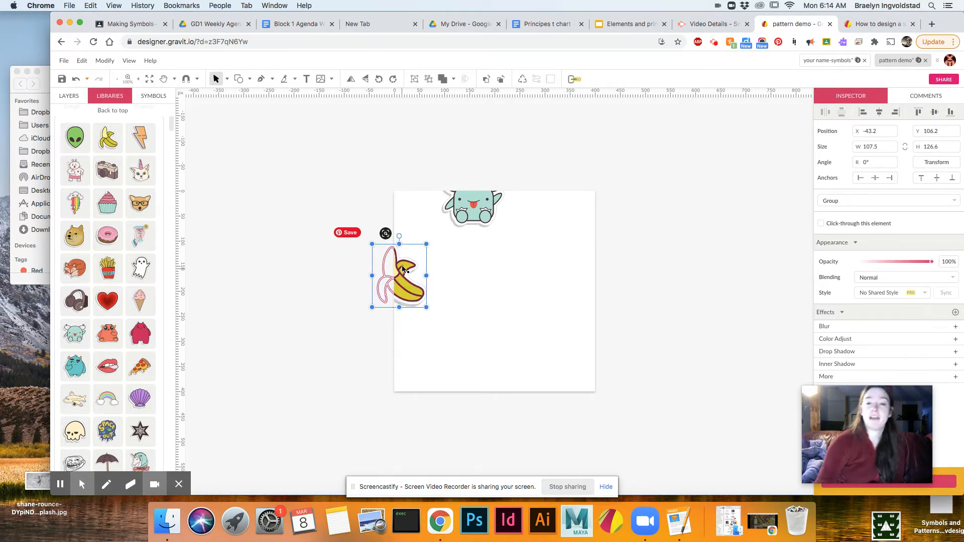
click(488, 206)
drag(500, 206, 479, 207)
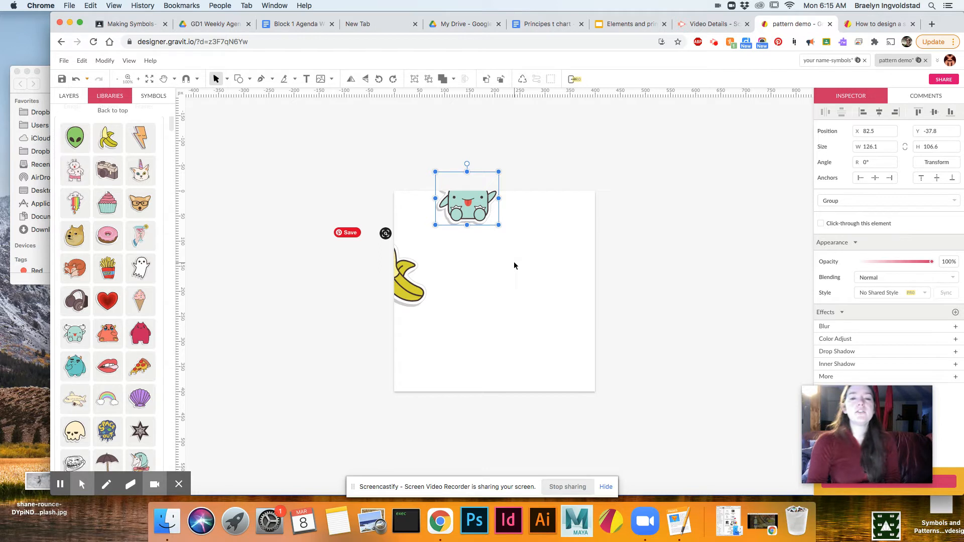
Step: Try to offset a single path inside the banana group by adding 400 to its X position, and delete that path
click(399, 288)
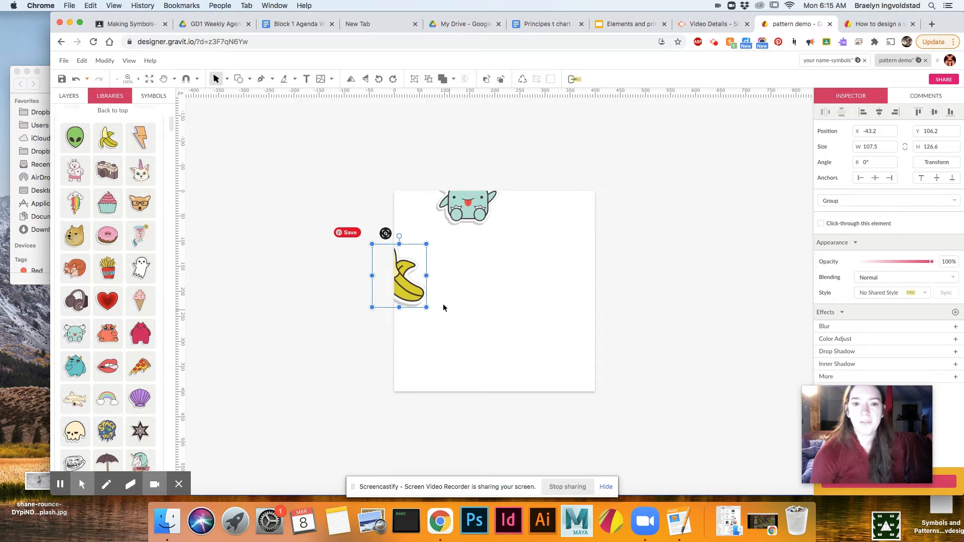
double_click(402, 295)
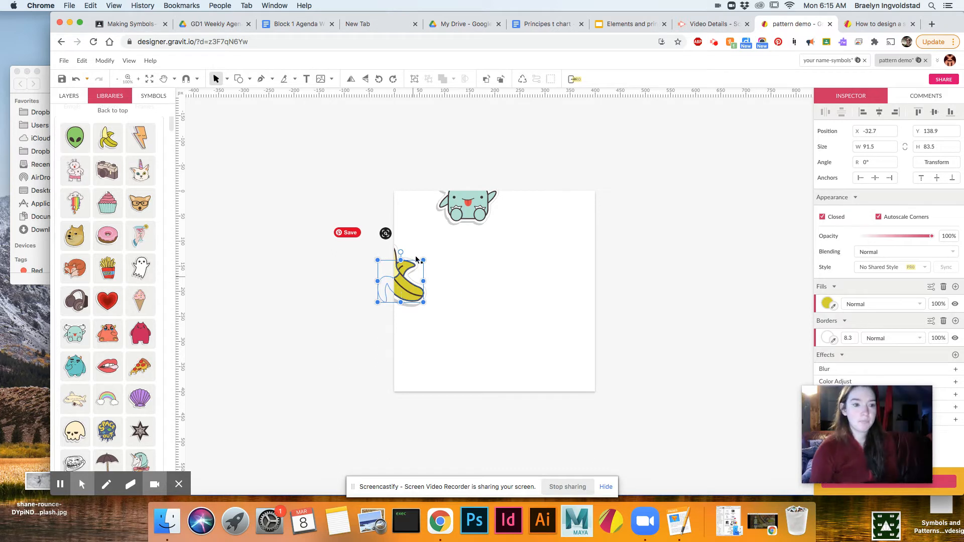
click(69, 95)
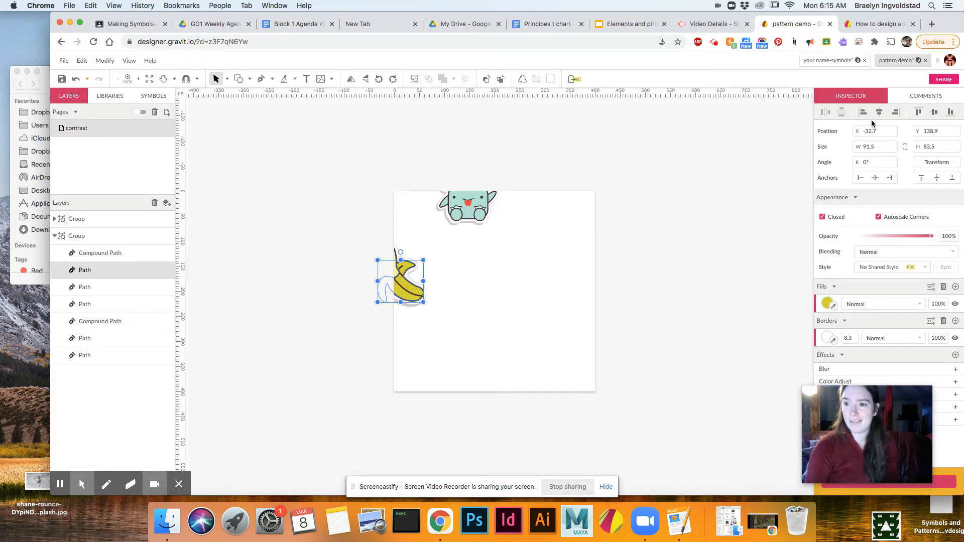
click(881, 133)
click(883, 133)
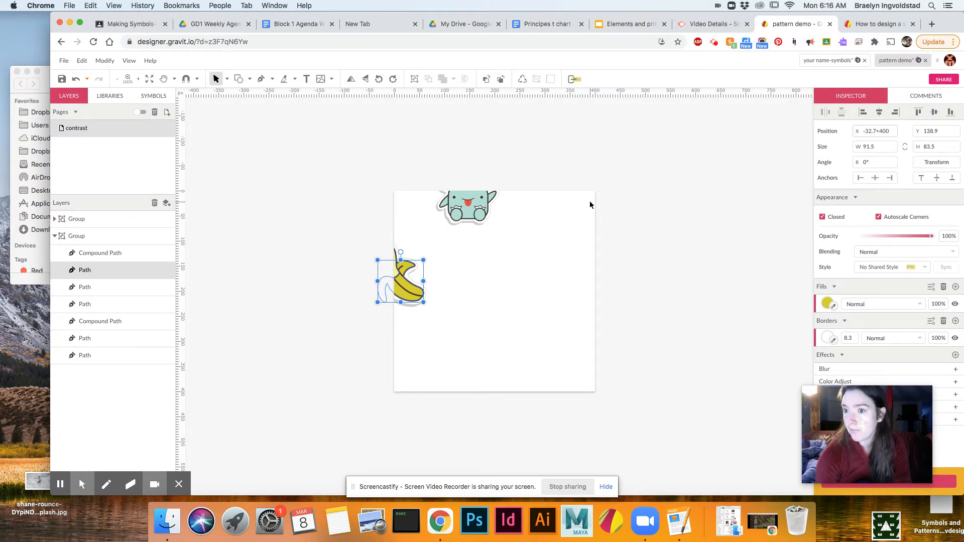
key(Return)
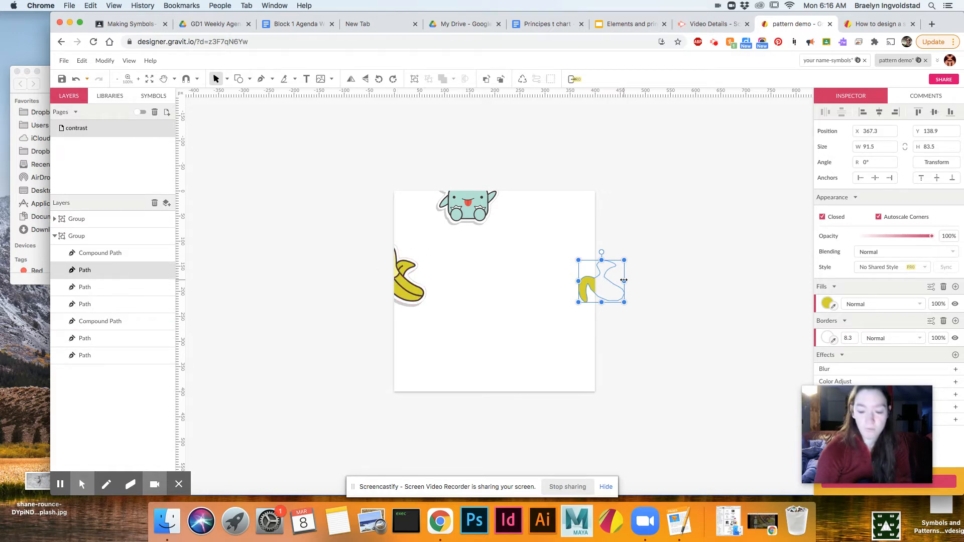
key(Delete)
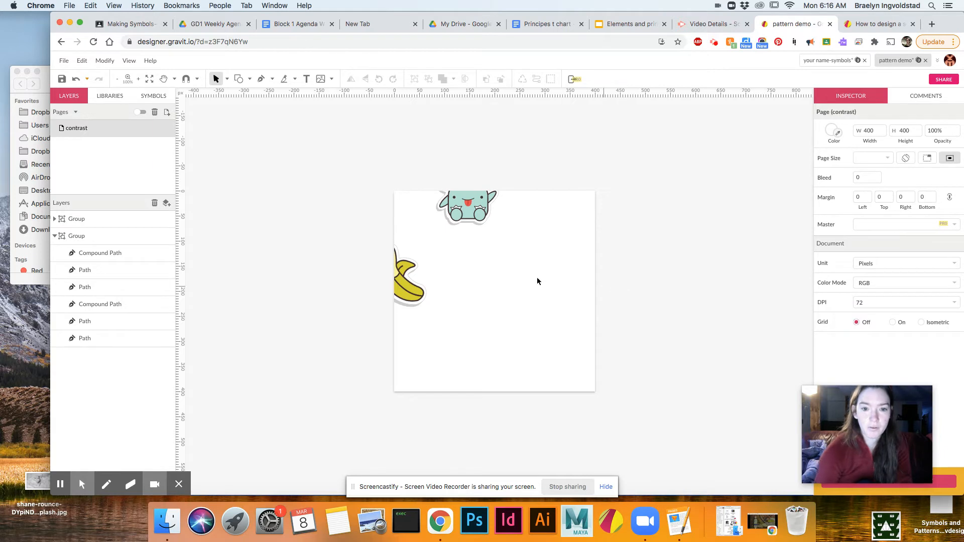
Step: Select the whole banana group and shift it to the page's right edge by adding 400 to its X position
click(91, 237)
click(90, 270)
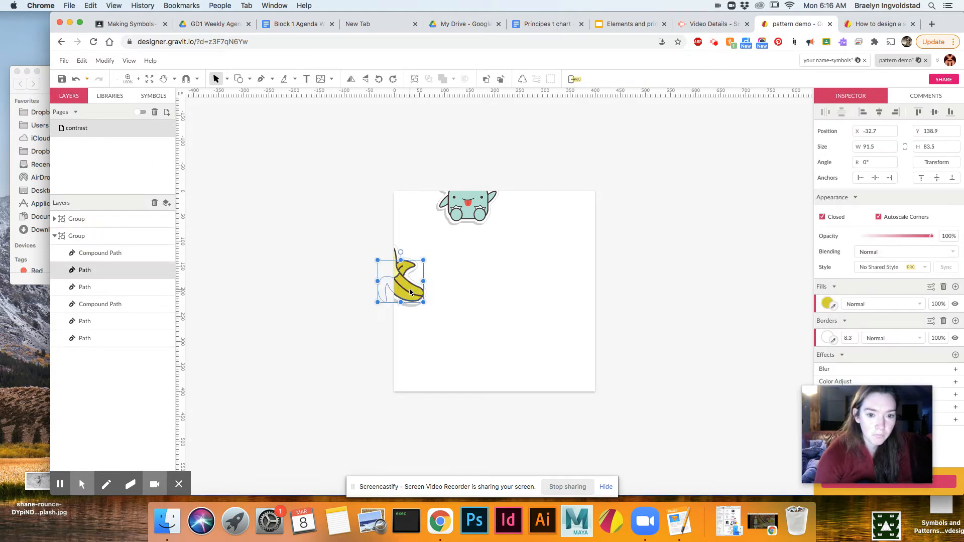
click(106, 239)
click(55, 236)
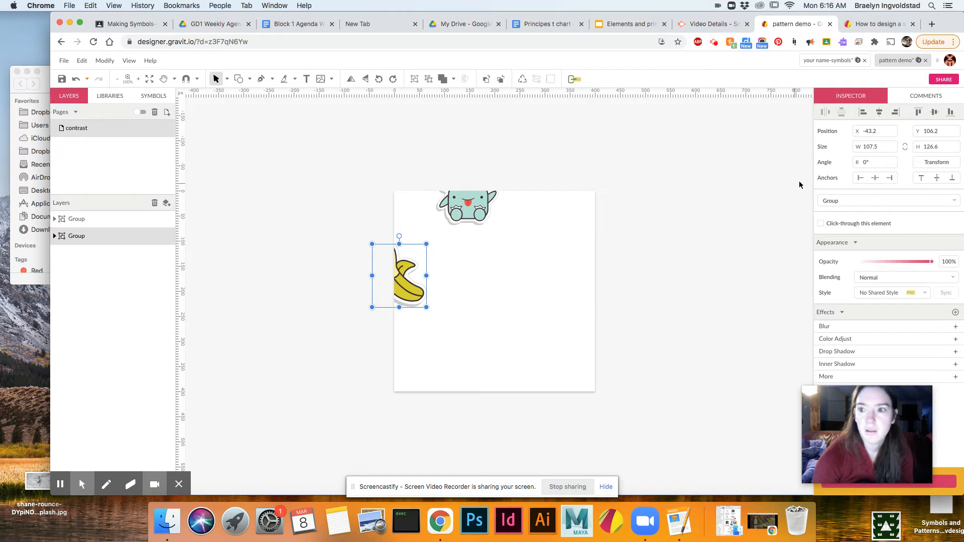
click(882, 132)
click(883, 132)
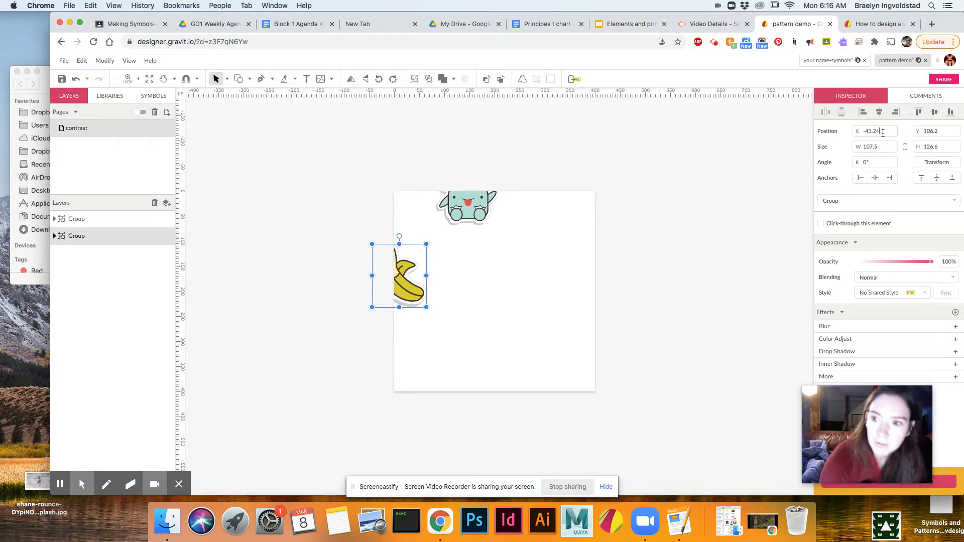
text(00)
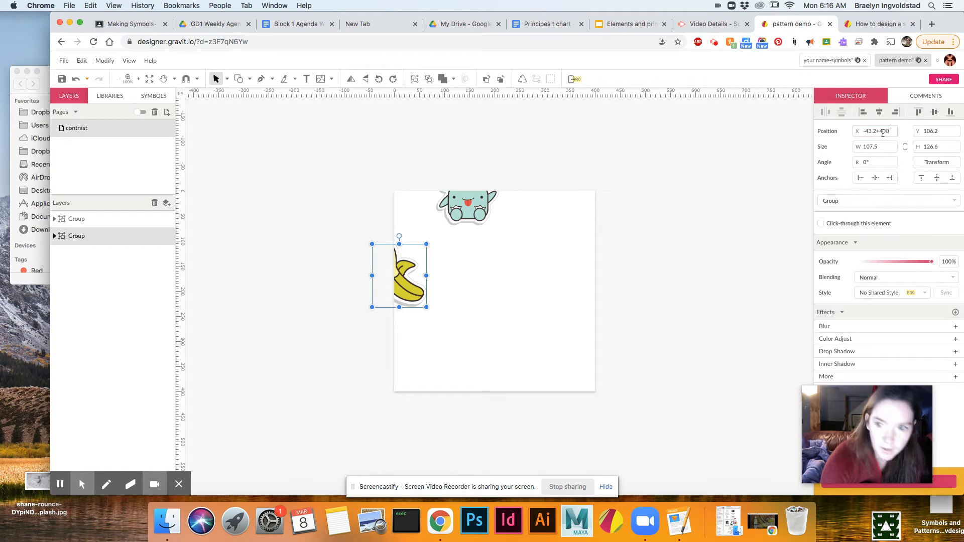
key(Return)
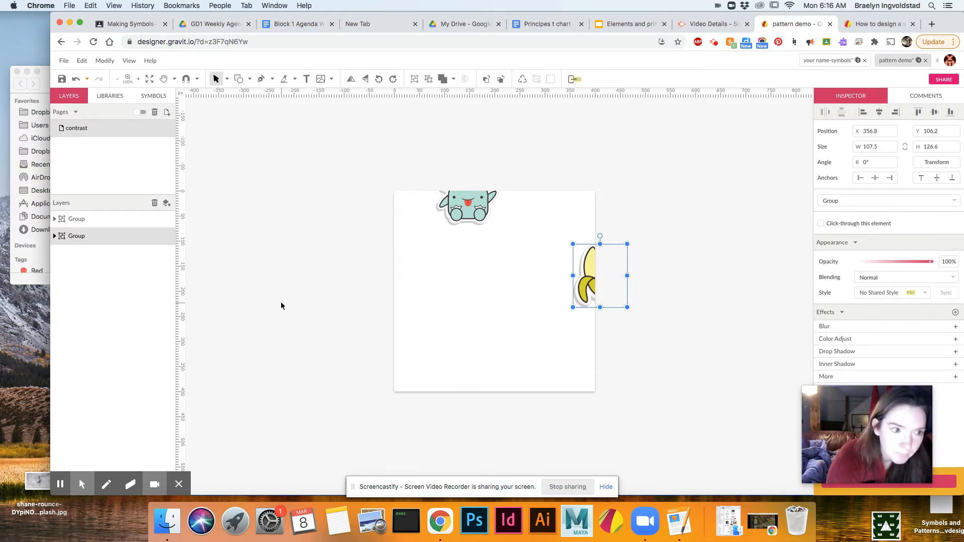
Step: Duplicate the banana group and place the copy on the page's left edge by subtracting 400 from its X position
key(super+d)
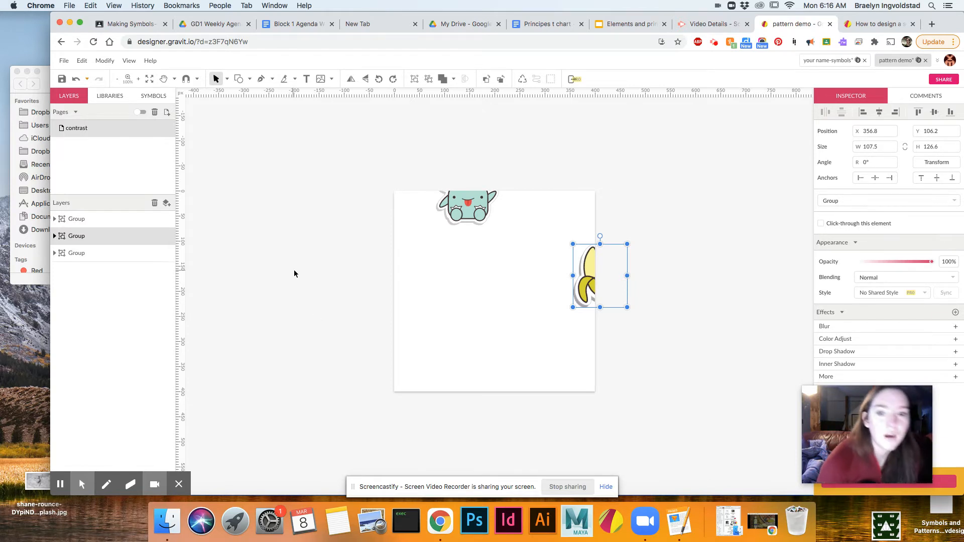
click(879, 132)
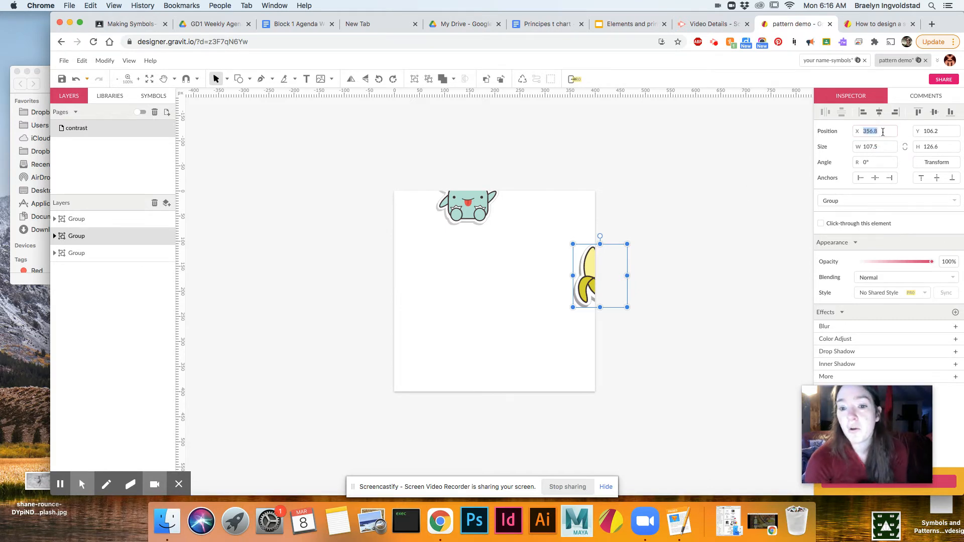
click(883, 132)
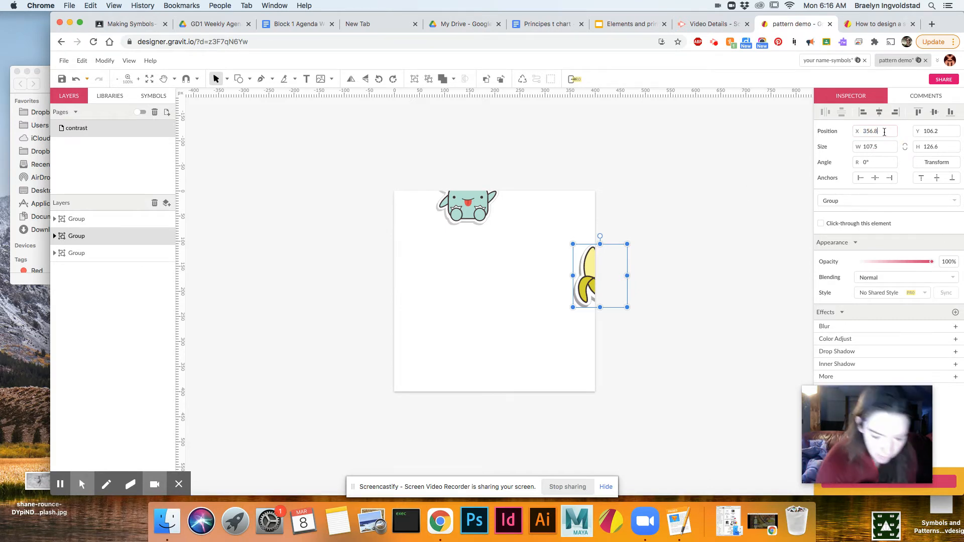
text(-400)
key(Return)
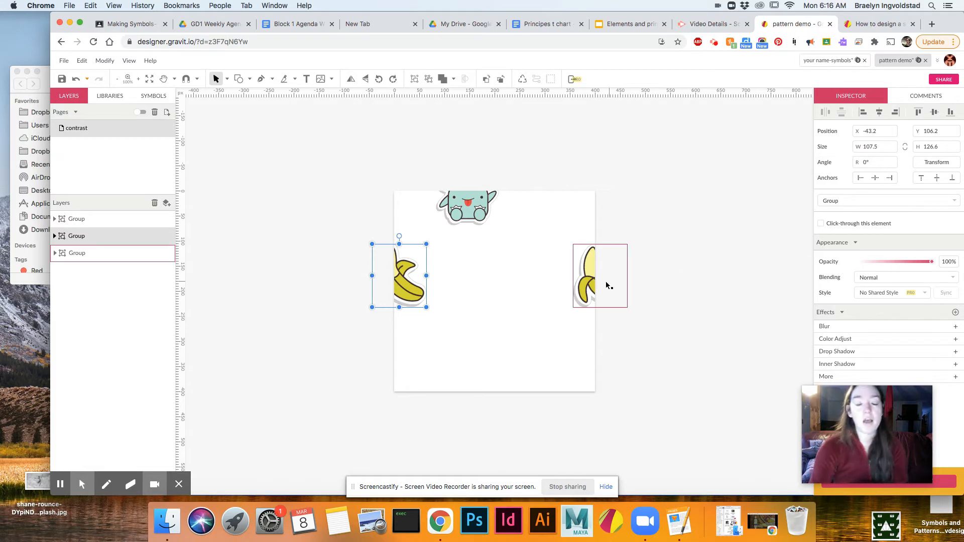
right_click(676, 309)
click(467, 210)
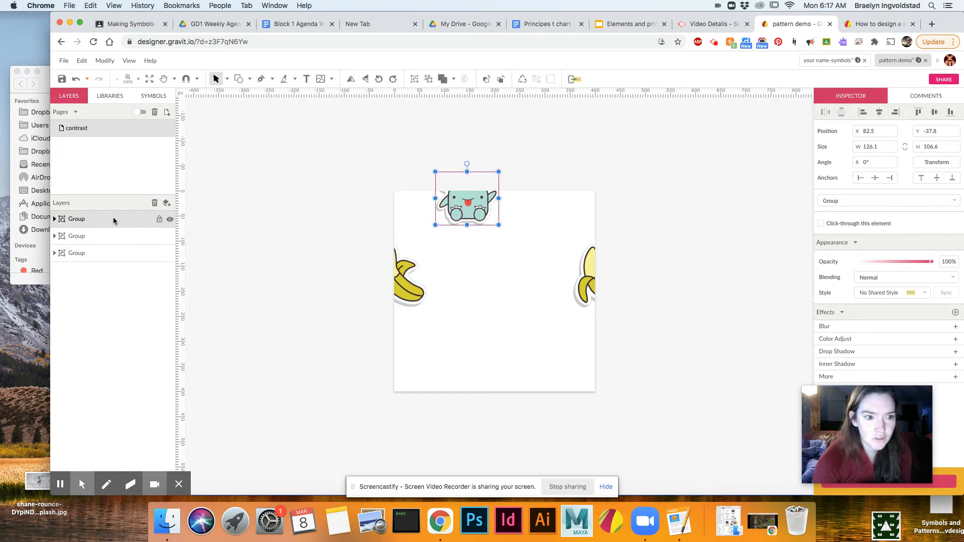
click(549, 165)
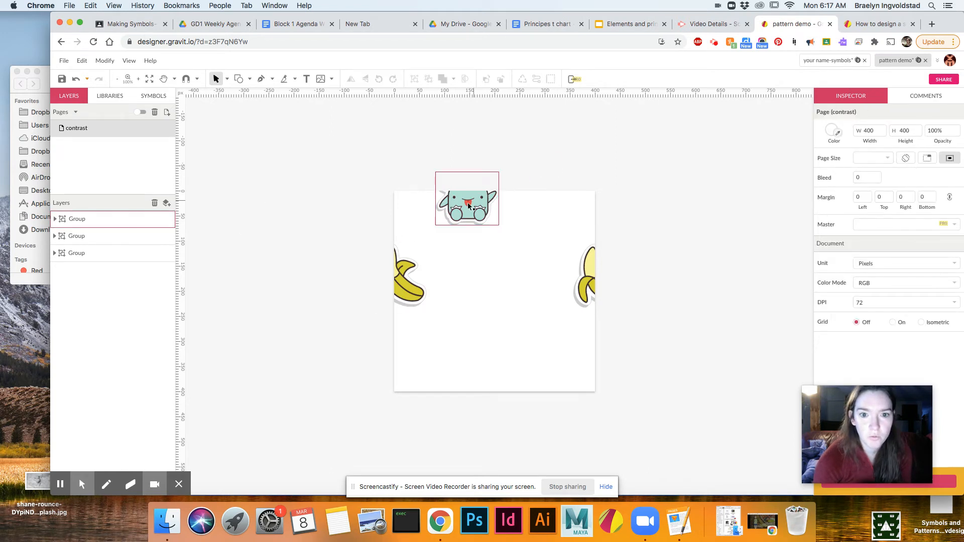
Step: Select the teal monster group crossing the page's top edge, and set the page background colour to muted teal #ACC8C8
click(464, 209)
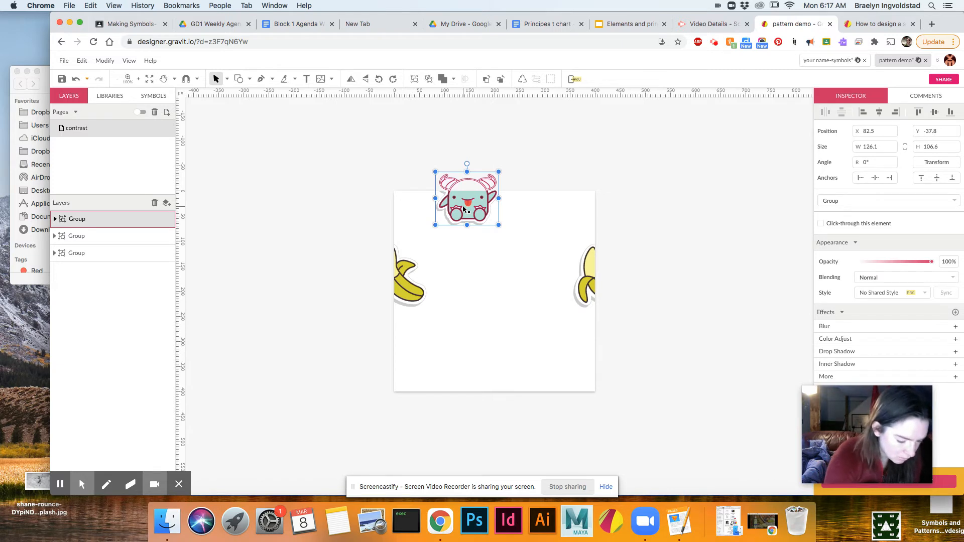
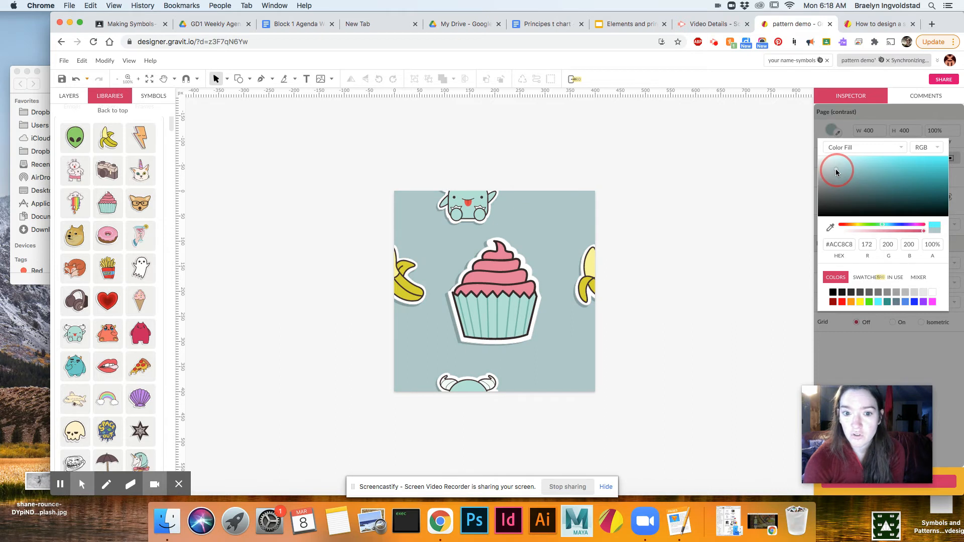
click(749, 218)
drag(426, 244, 380, 296)
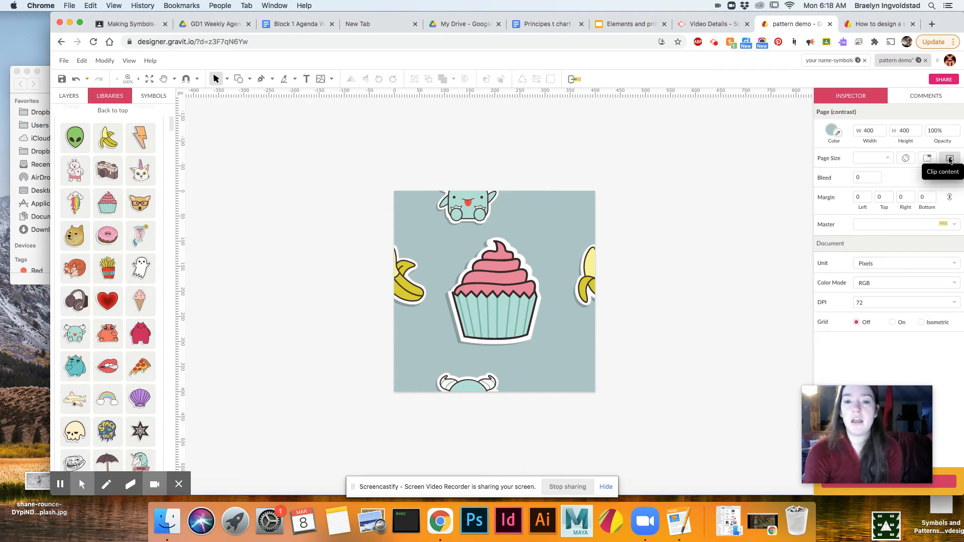
Step: Try trimming the canvas to the artwork, undo the trim, and clip the content to the 400 x 400 page again
click(928, 158)
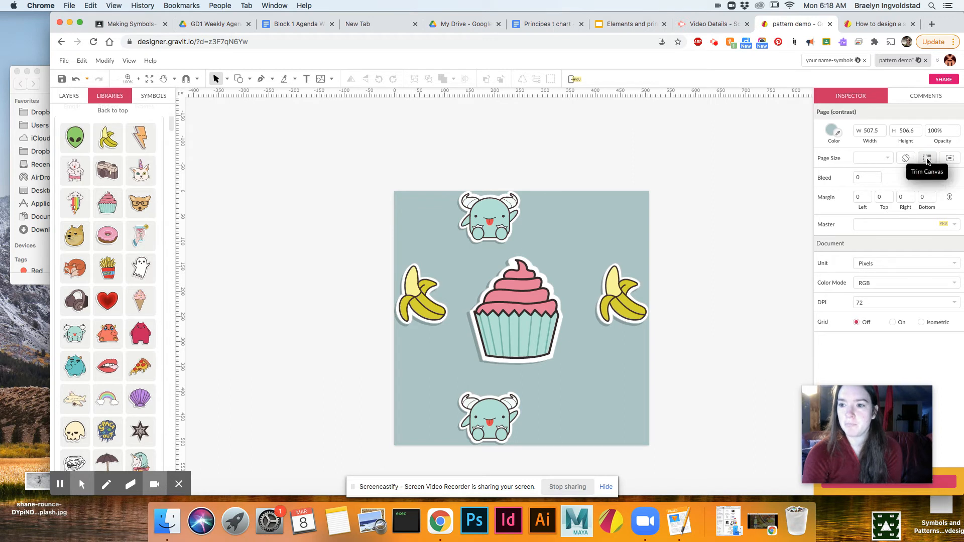
click(928, 160)
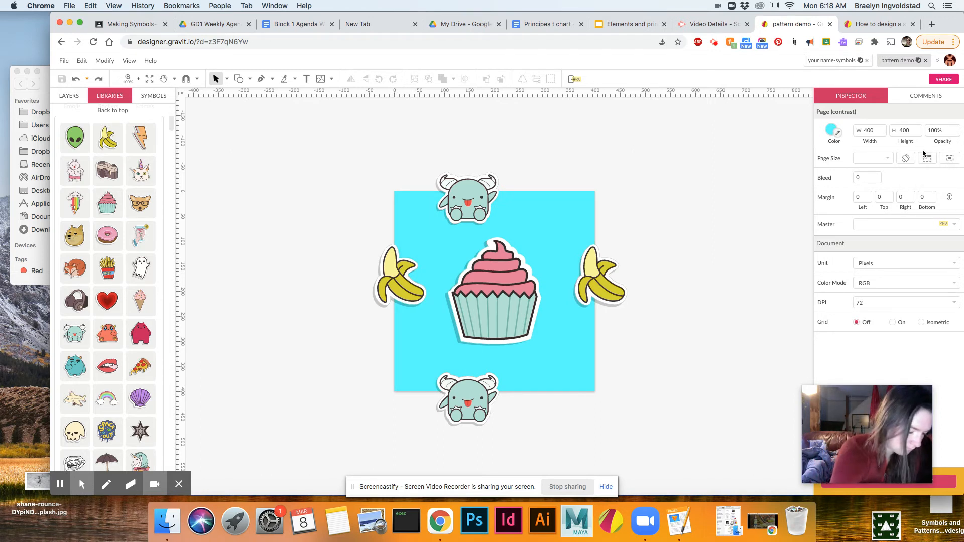
key(super+z)
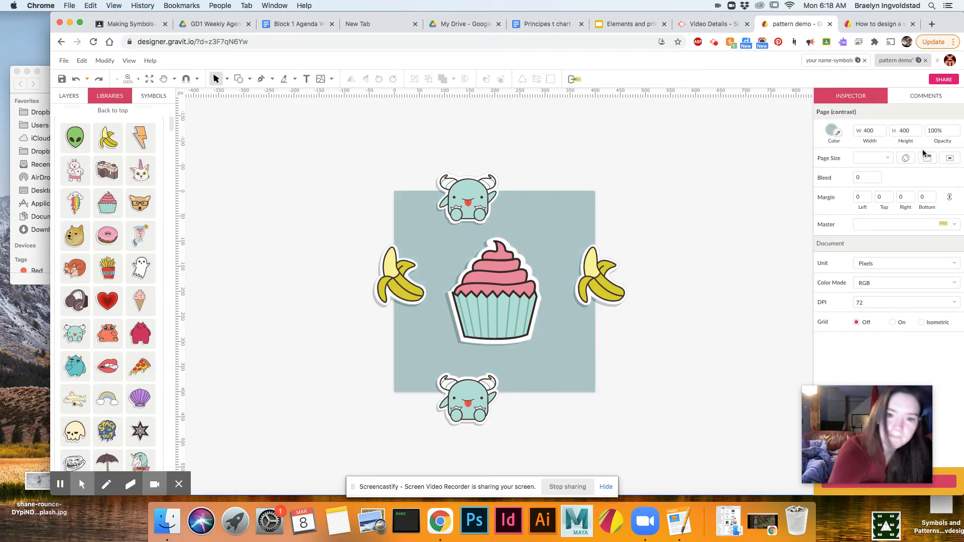
click(951, 159)
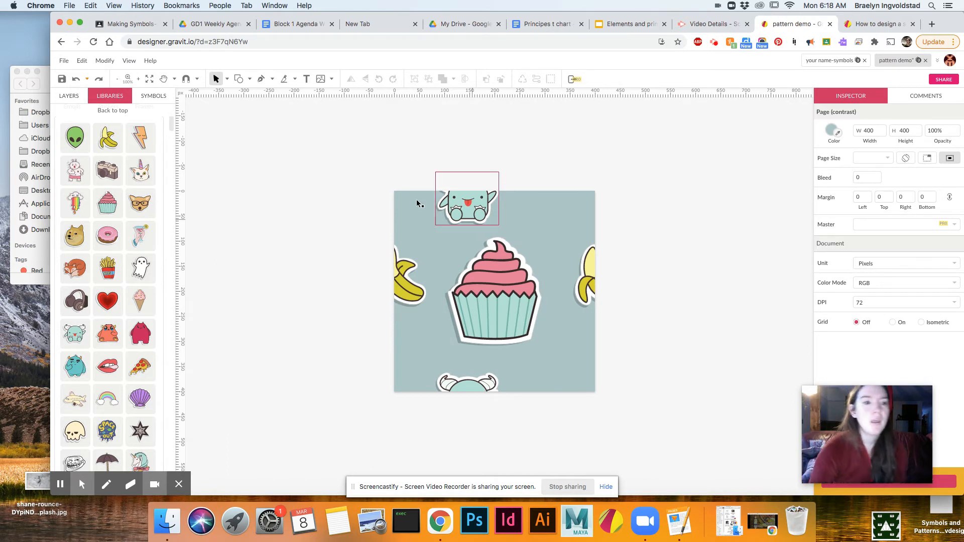
Step: Export the page as a 1x PNG image named "pattern demo.png" to the Desktop
click(71, 95)
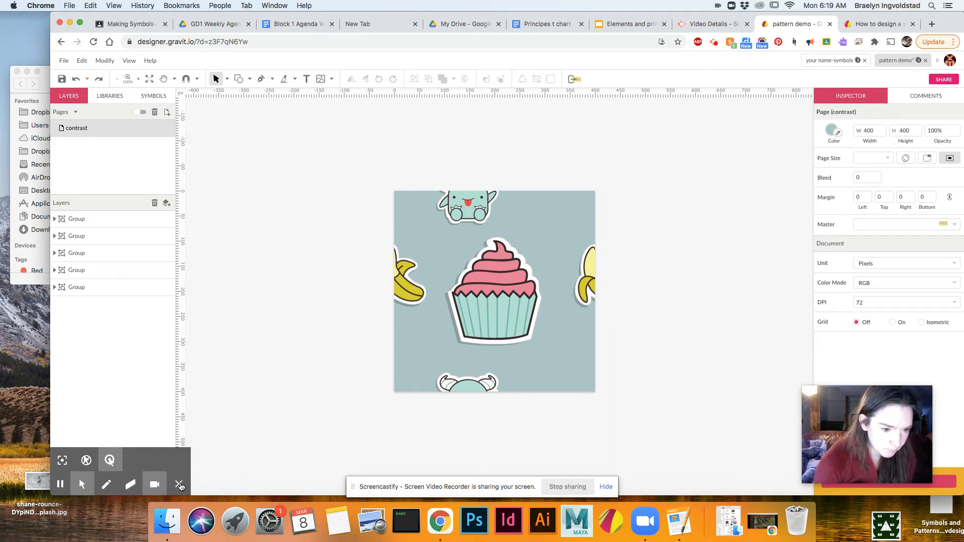
click(177, 485)
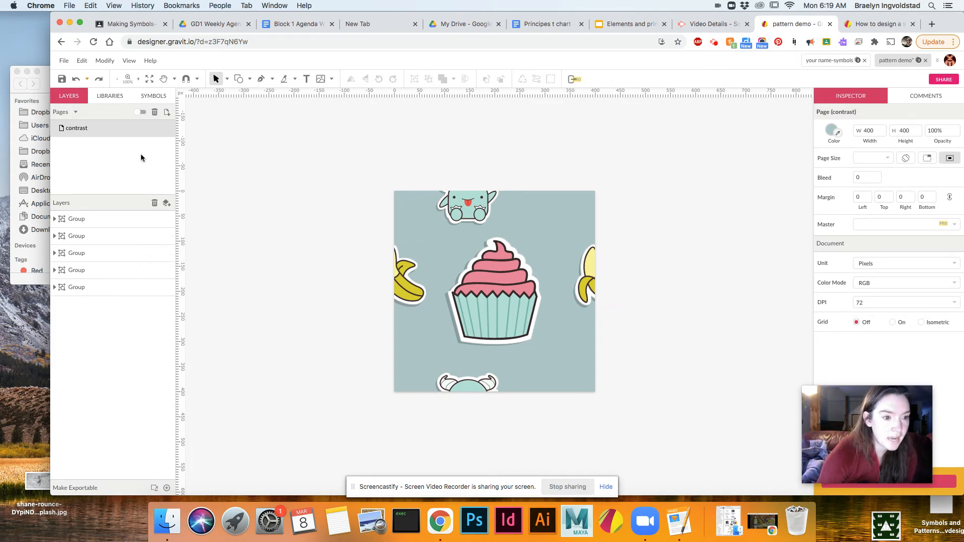
click(166, 489)
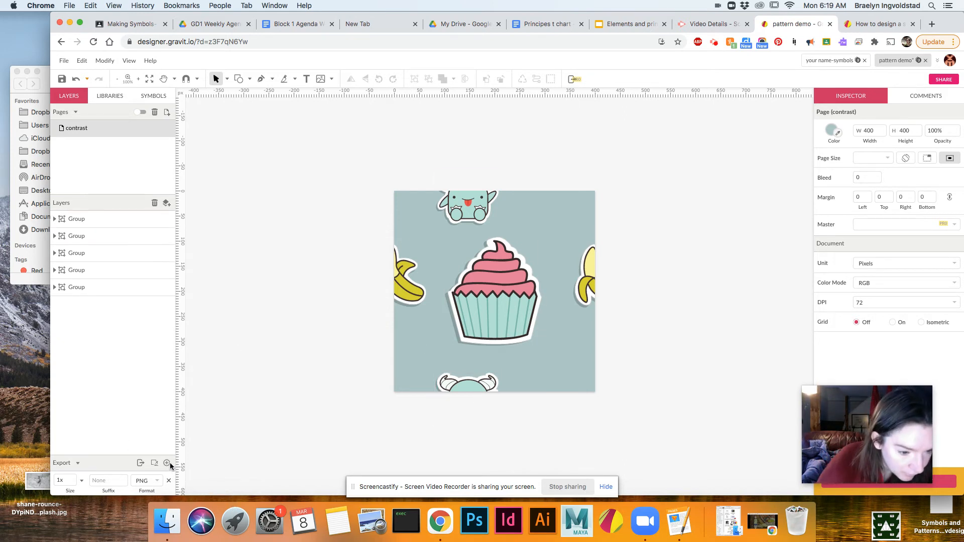
click(141, 465)
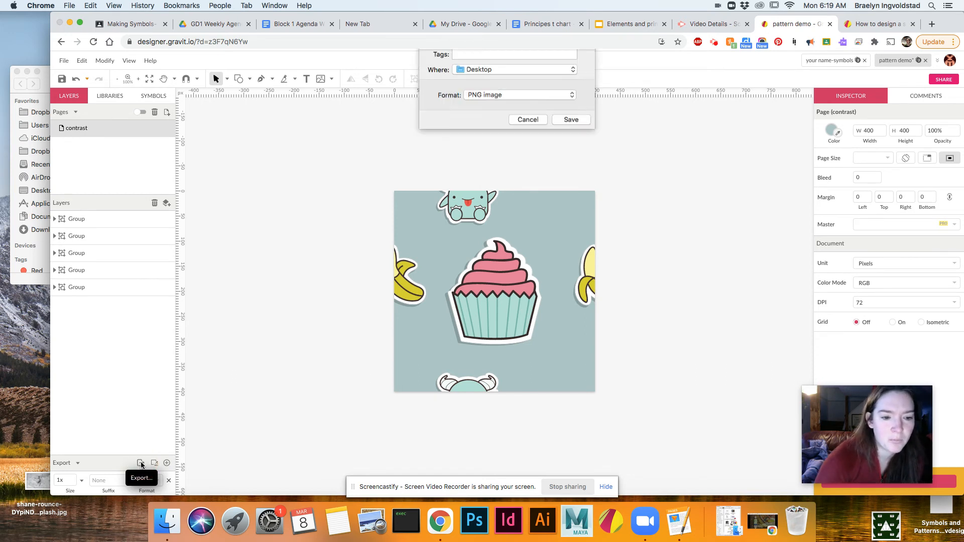
key(BackSpace)
text(pattern )
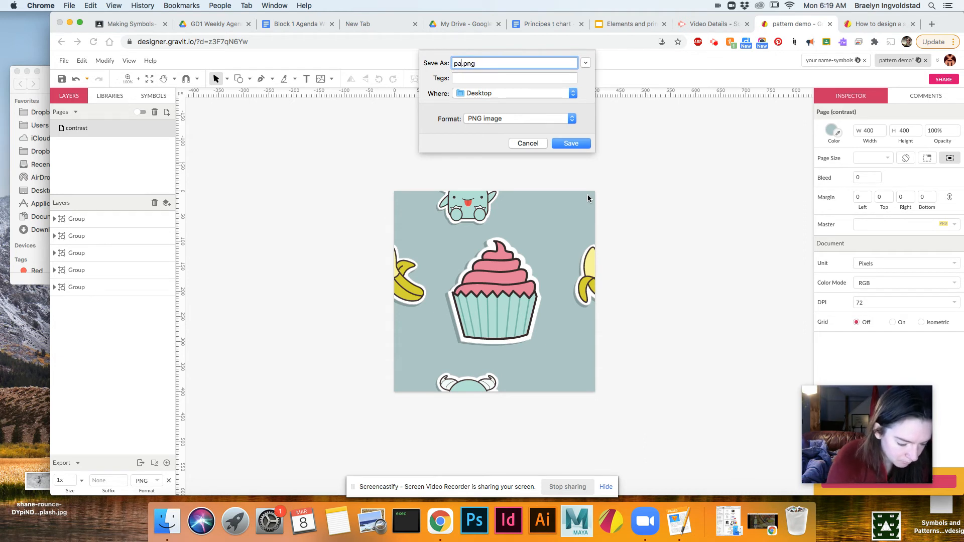
text(demo)
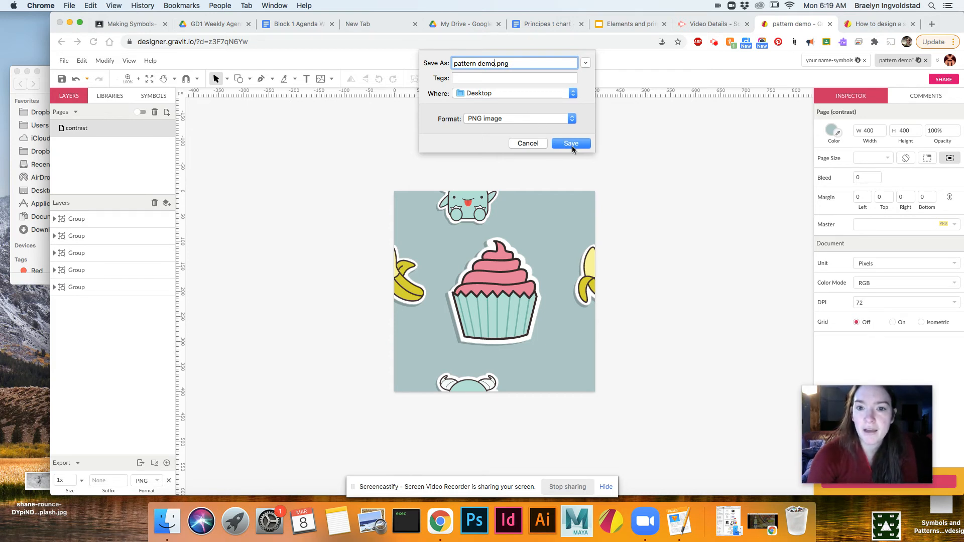
click(571, 143)
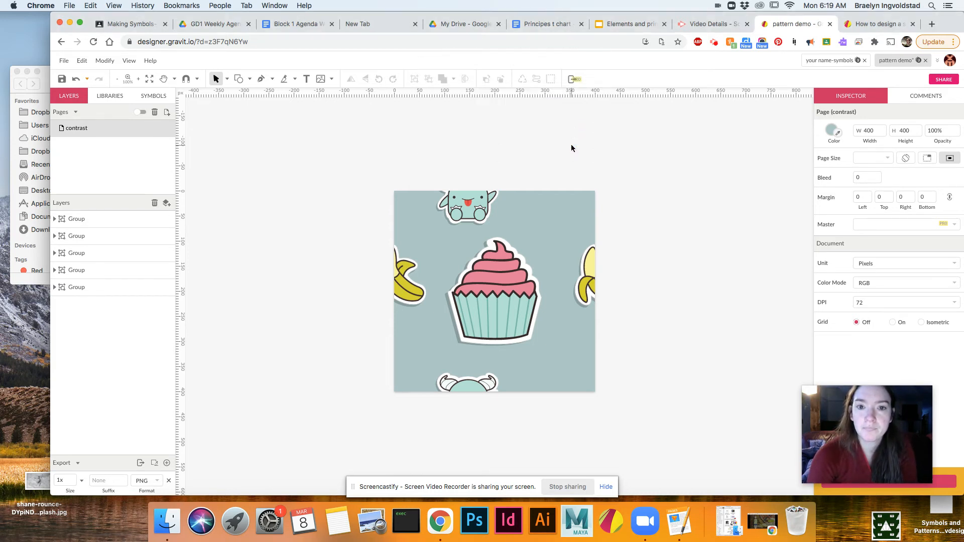
Step: Minimize the browser, open the exported pattern demo.png from the desktop in Preview to check the tile, and return to the browser
click(69, 23)
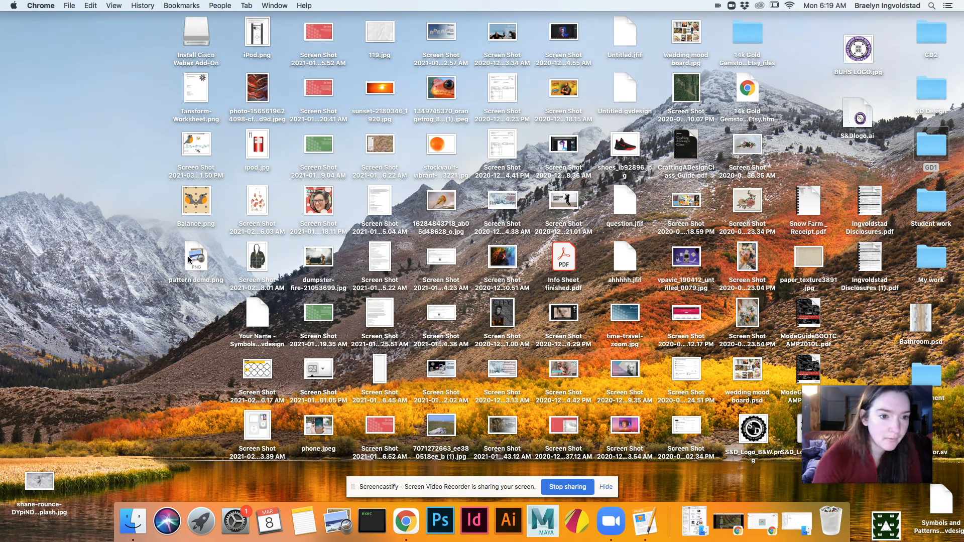
double_click(196, 262)
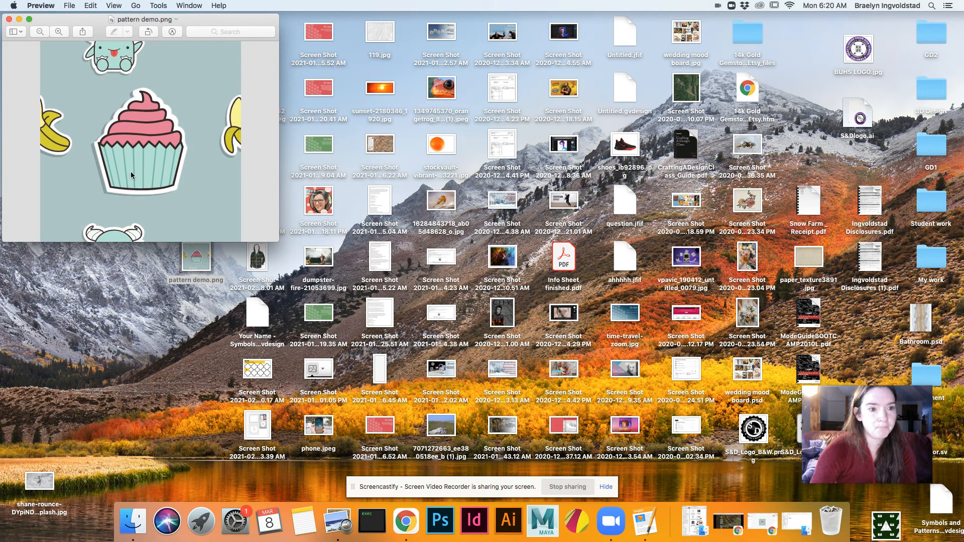
click(762, 527)
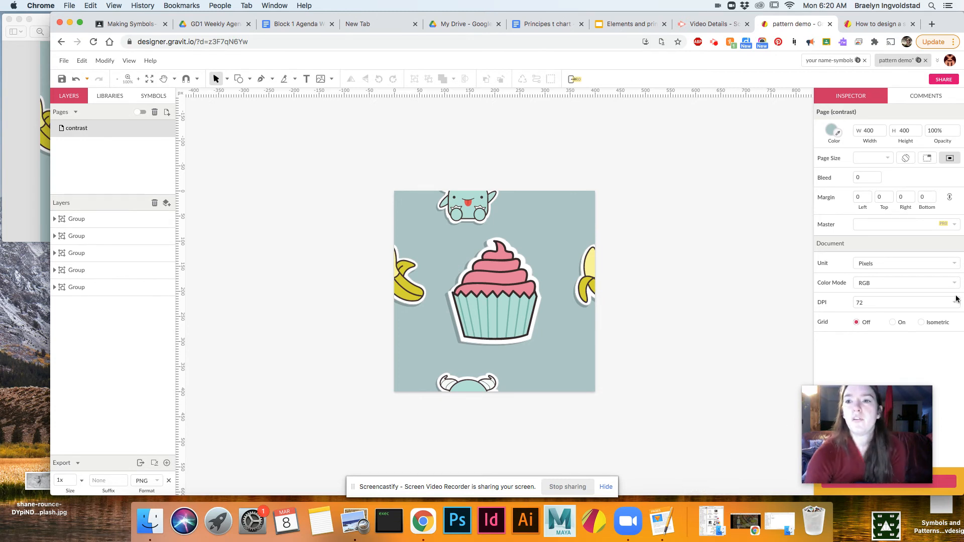
Step: Switch to the "your name-symbols" document and clear the existing artwork from Page 3
click(831, 60)
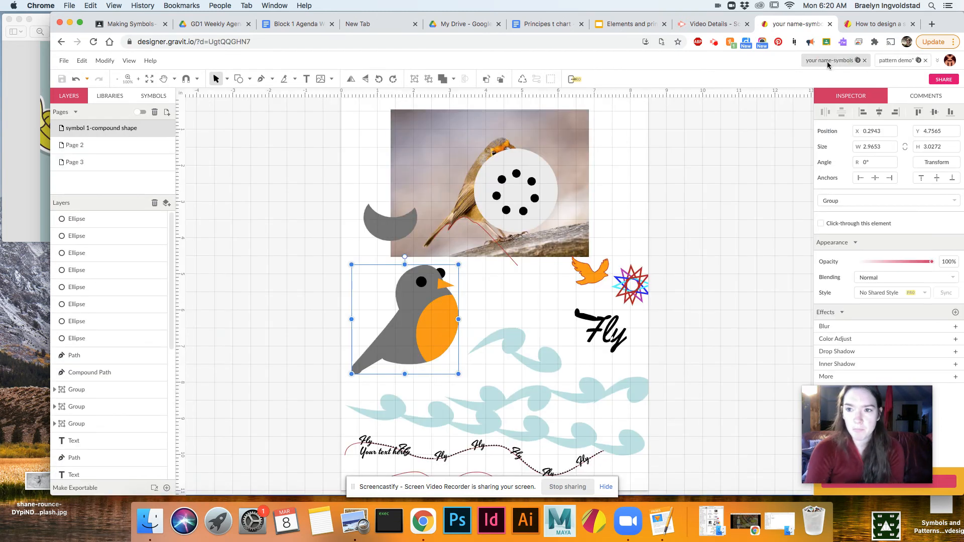
click(104, 164)
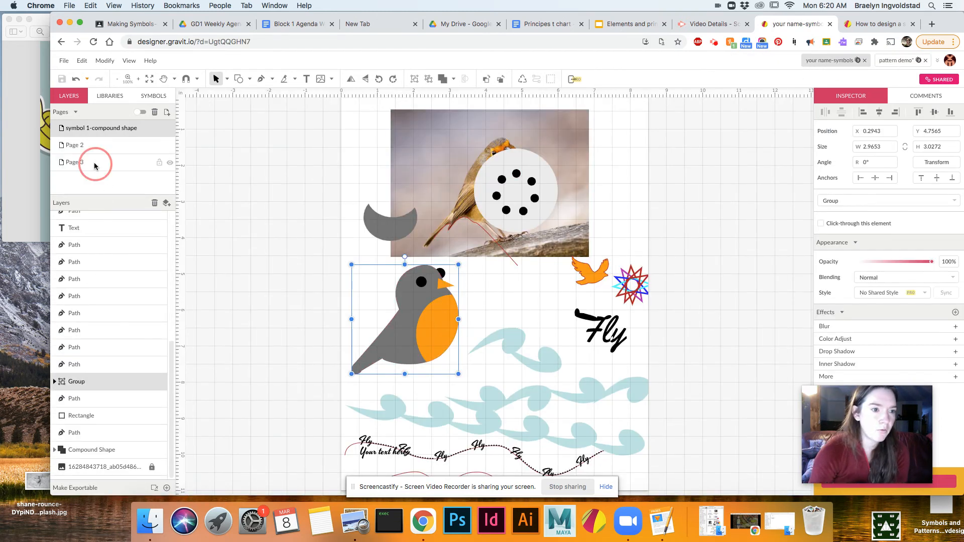
drag(372, 114, 561, 356)
key(Delete)
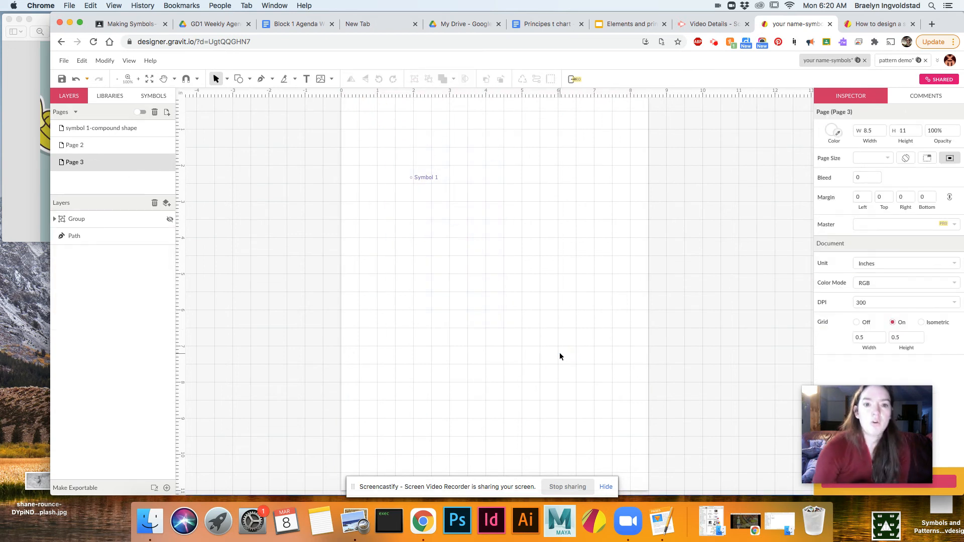
click(426, 179)
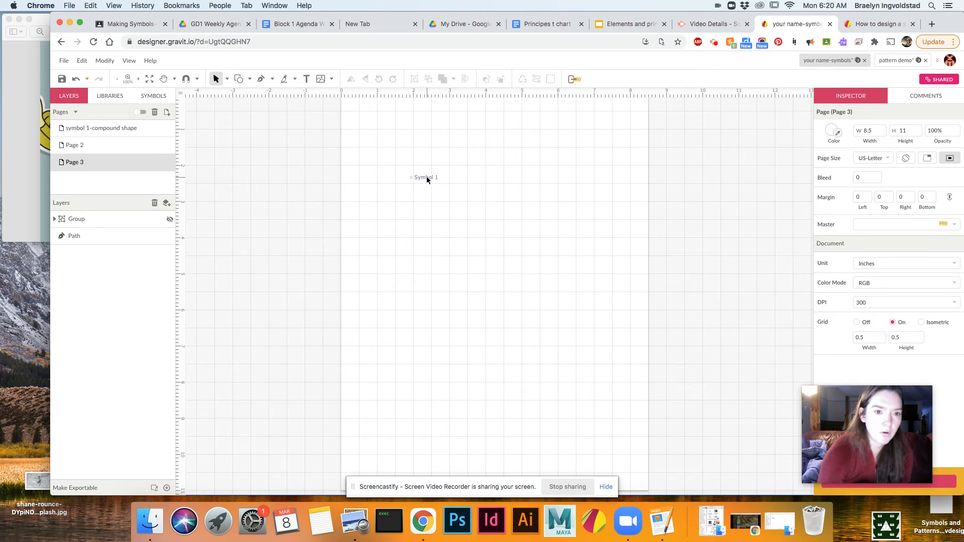
Step: Draw a large six-point polygon about 7 x 7 inches across the middle of Page 3
click(249, 79)
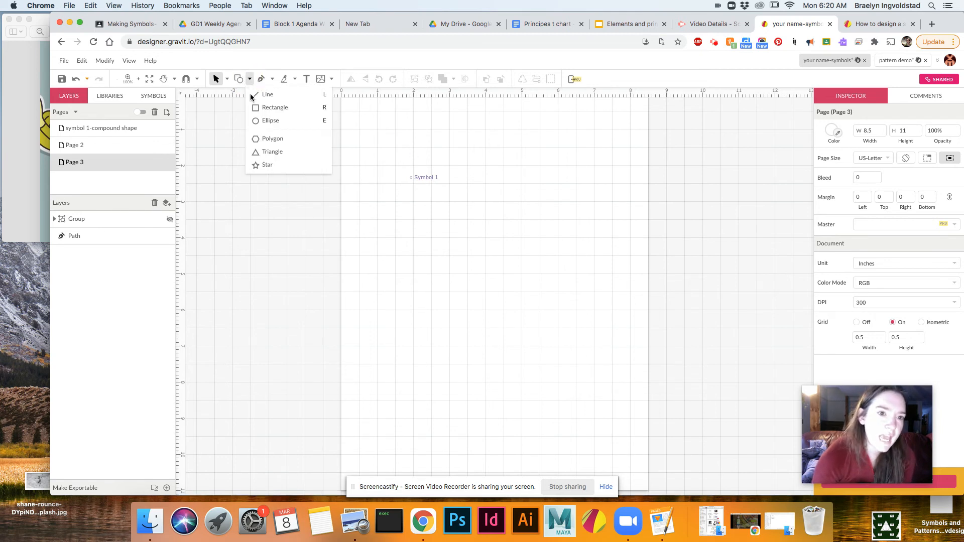
click(268, 142)
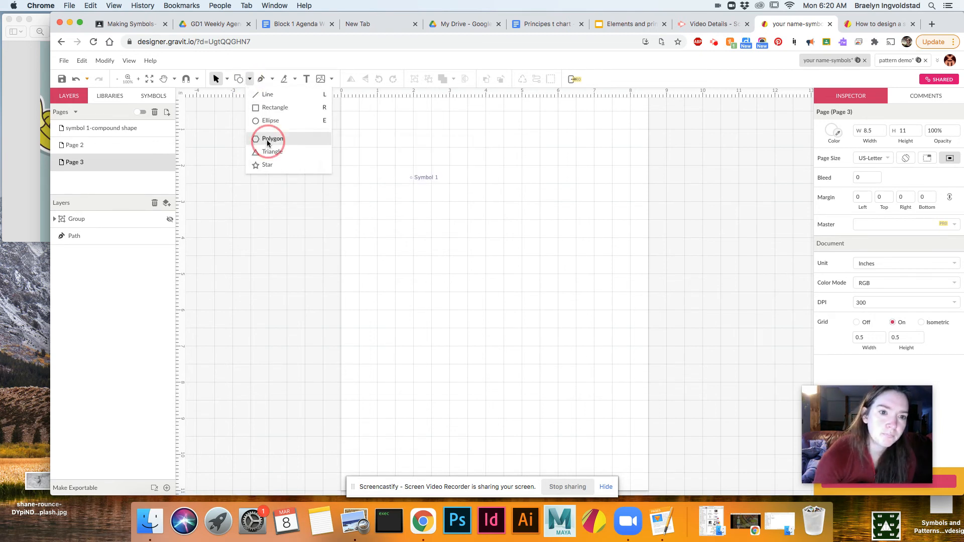
drag(442, 265, 532, 358)
drag(419, 282, 471, 321)
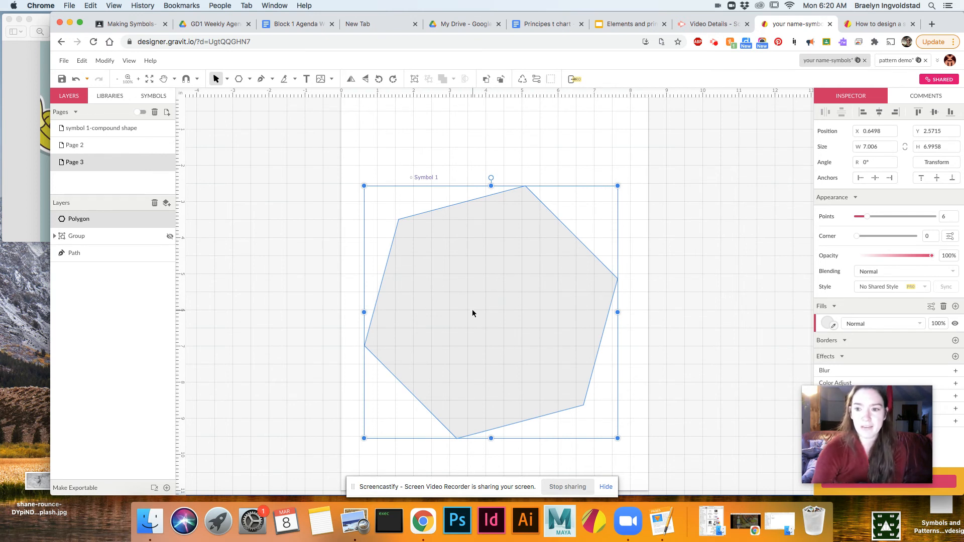
Step: Give the polygon a Texture Fill in Tile mode using the Desktop image pattern demo.png
click(826, 324)
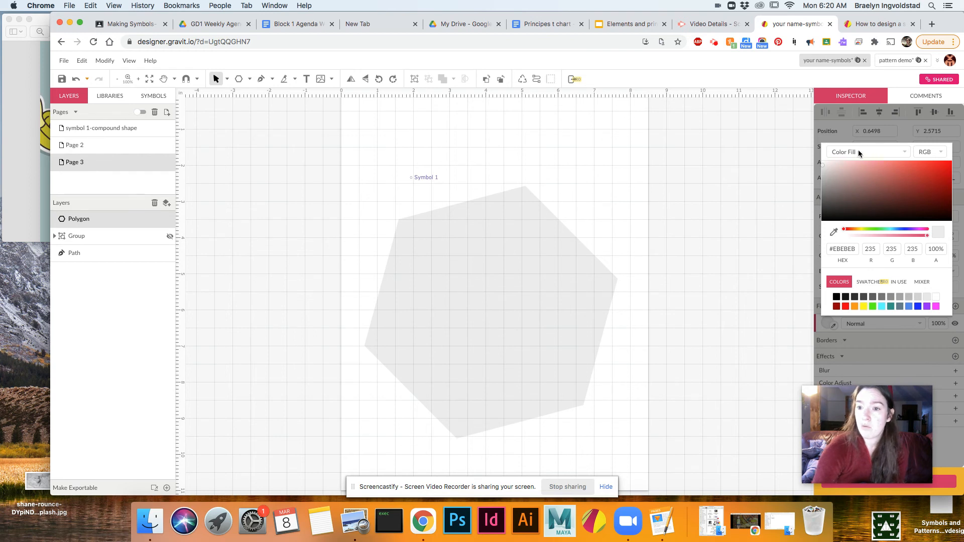
click(860, 152)
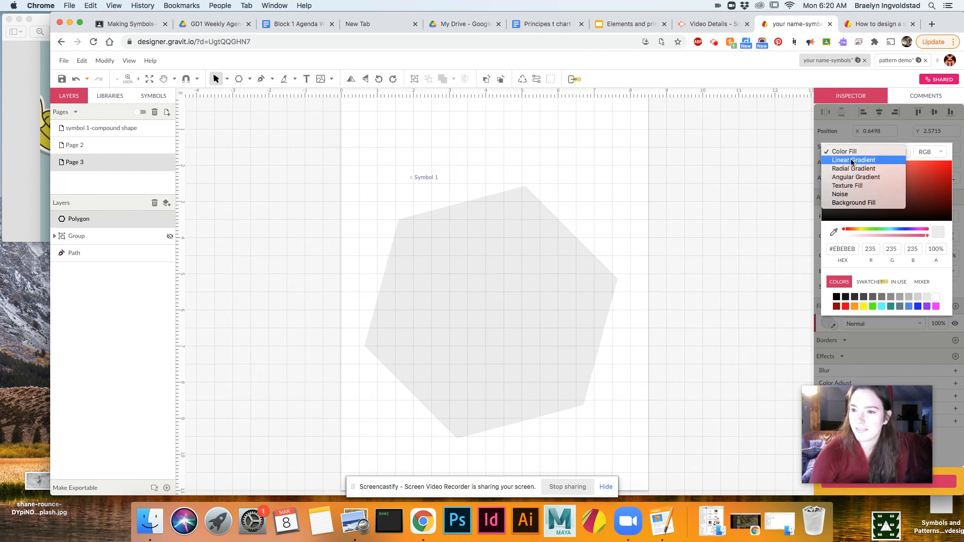
click(849, 186)
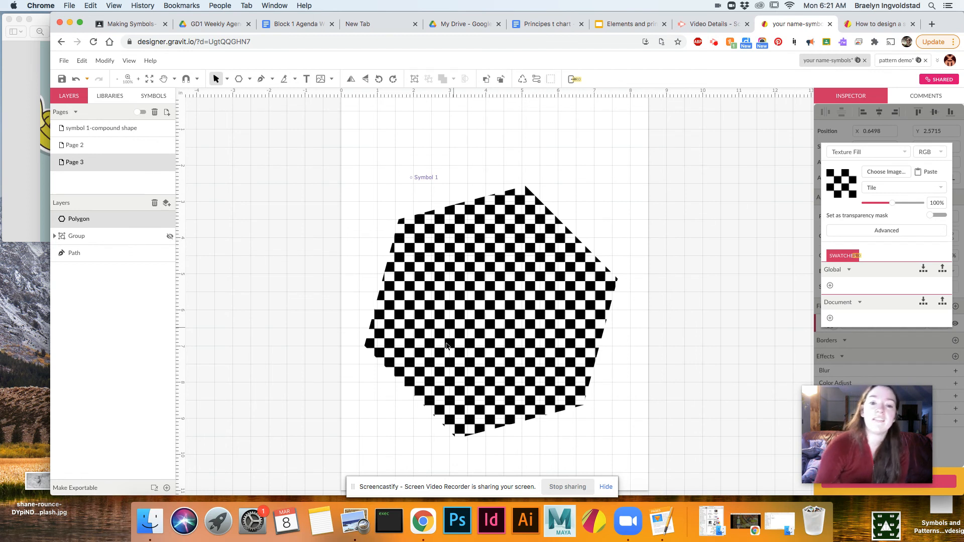
click(885, 173)
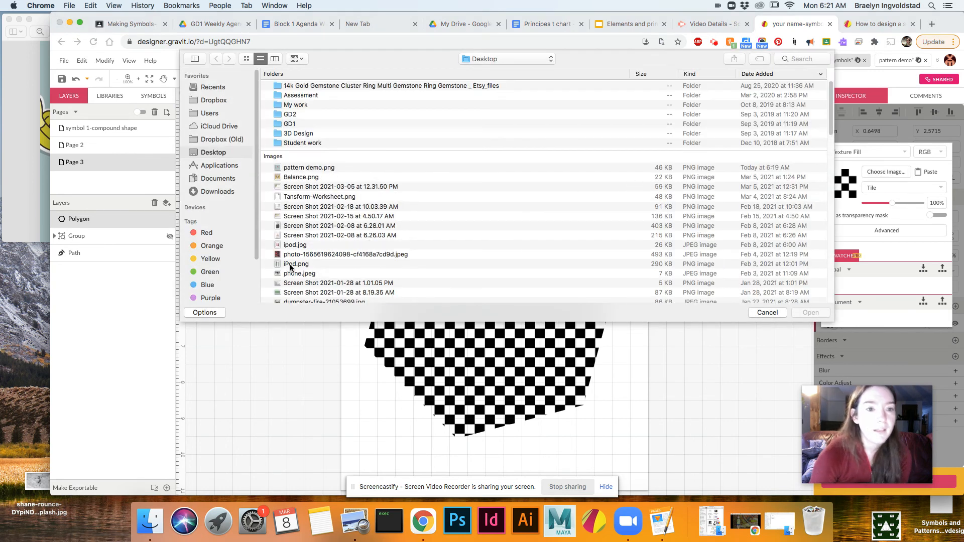
click(309, 168)
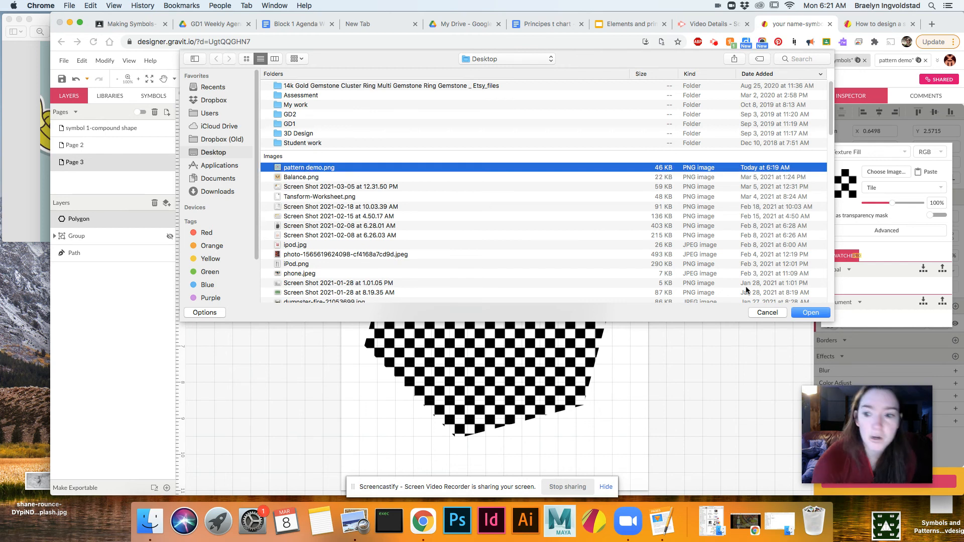
click(803, 313)
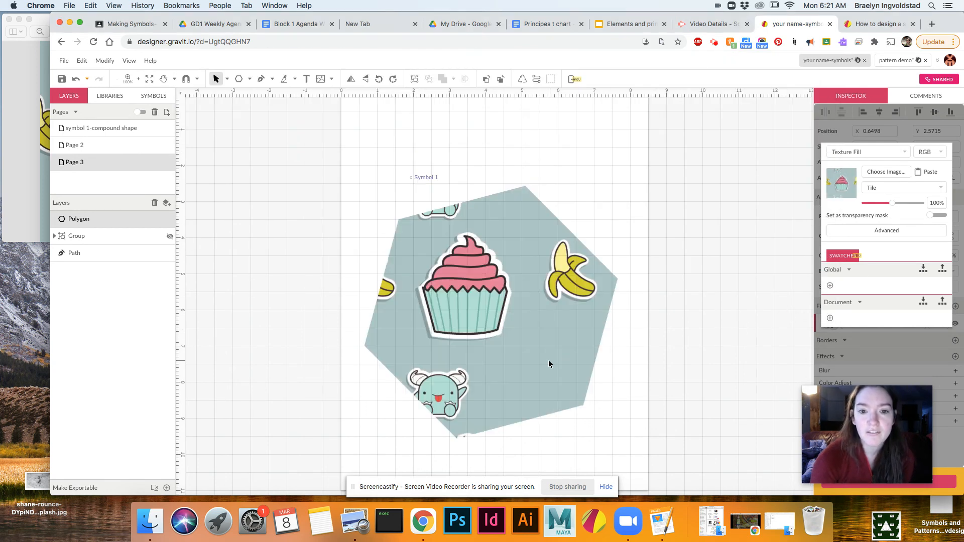
click(511, 374)
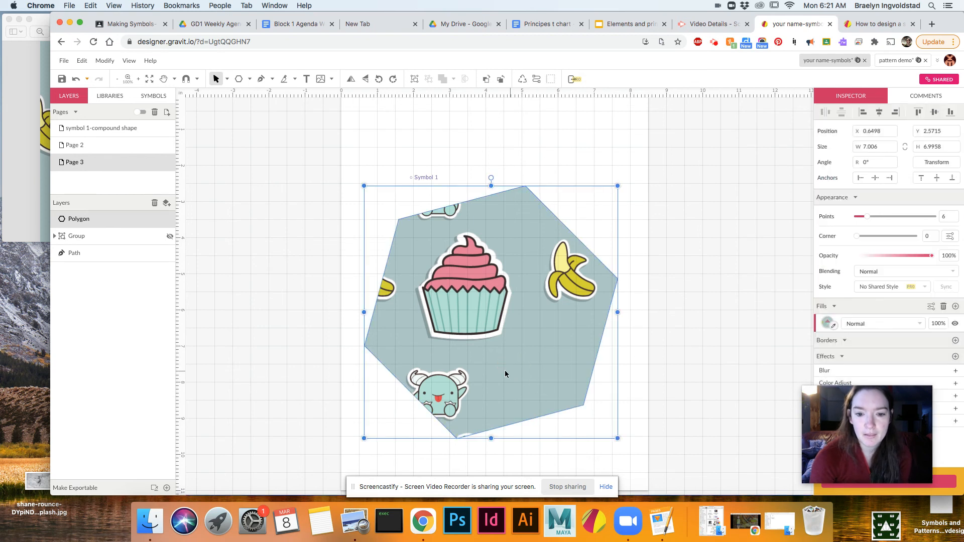
Step: Switch to the Subselect tool and convert the polygon to a path with editable anchor points
click(227, 79)
click(246, 108)
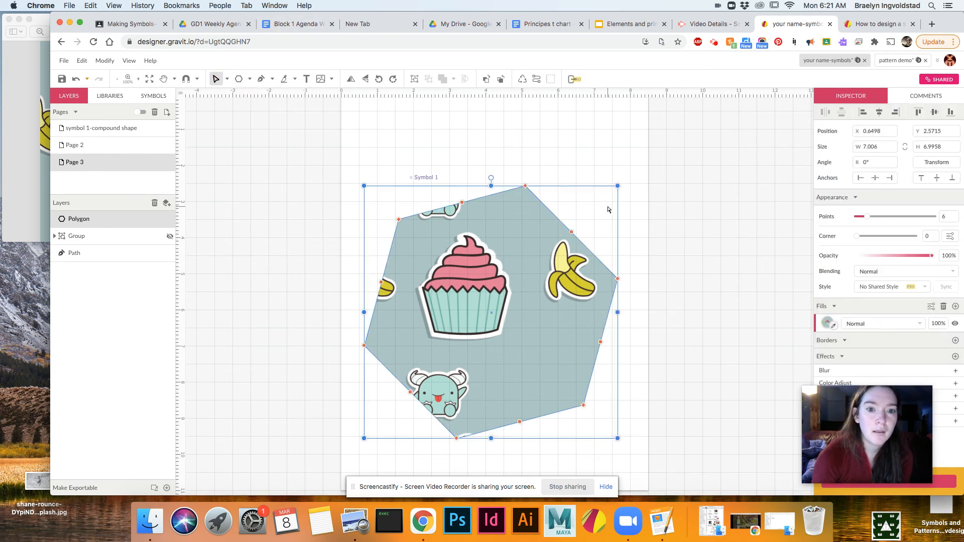
click(536, 79)
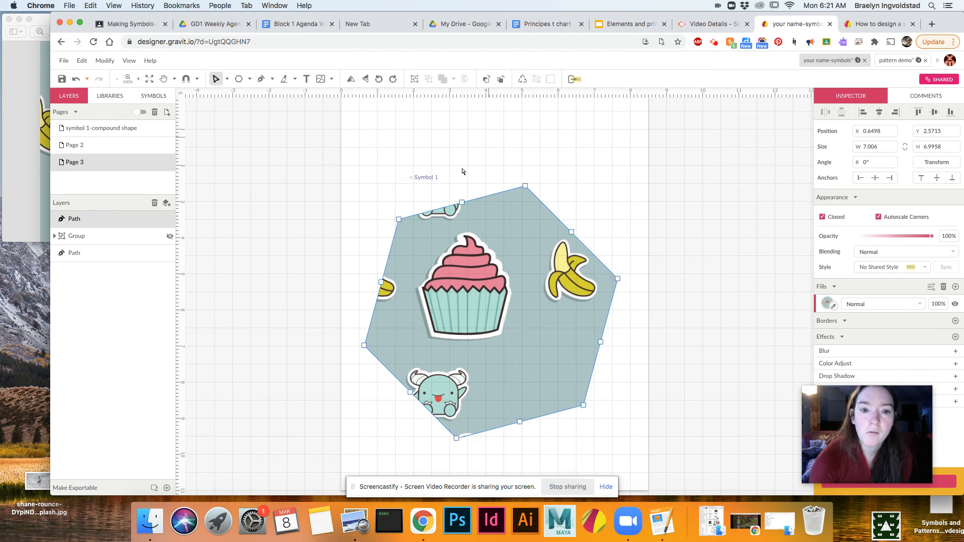
Step: Stretch the path's upper points outward toward the page's top corners and round the upper right-side midpoint to a corner of about 1.19
drag(398, 219, 353, 150)
drag(462, 202, 491, 134)
click(525, 186)
drag(596, 132, 593, 136)
drag(530, 180, 621, 111)
click(571, 231)
drag(645, 215, 643, 219)
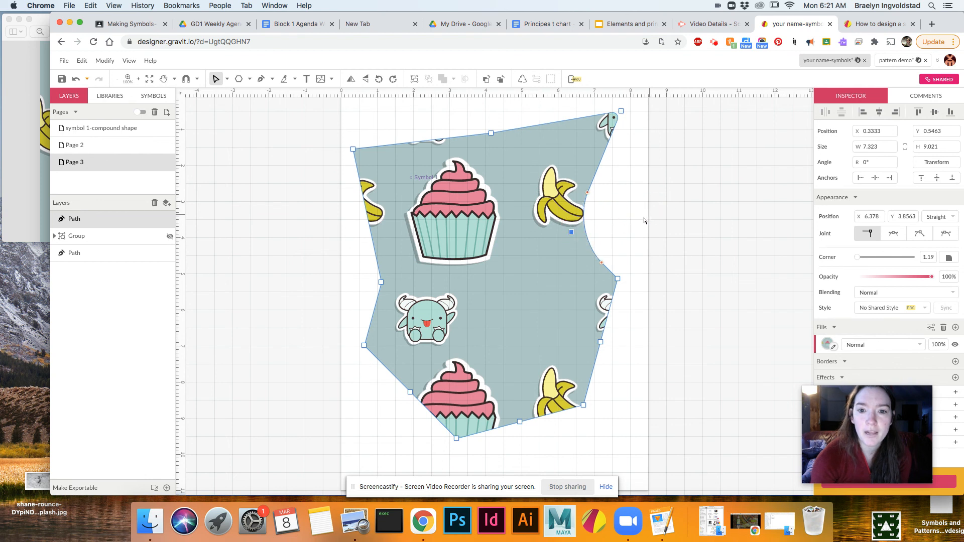
Step: Stretch the path's lower points outward toward the page's bottom corners and bottom edge to expose more of the repeating pattern
drag(460, 443, 421, 477)
drag(410, 393, 323, 436)
drag(585, 409, 648, 470)
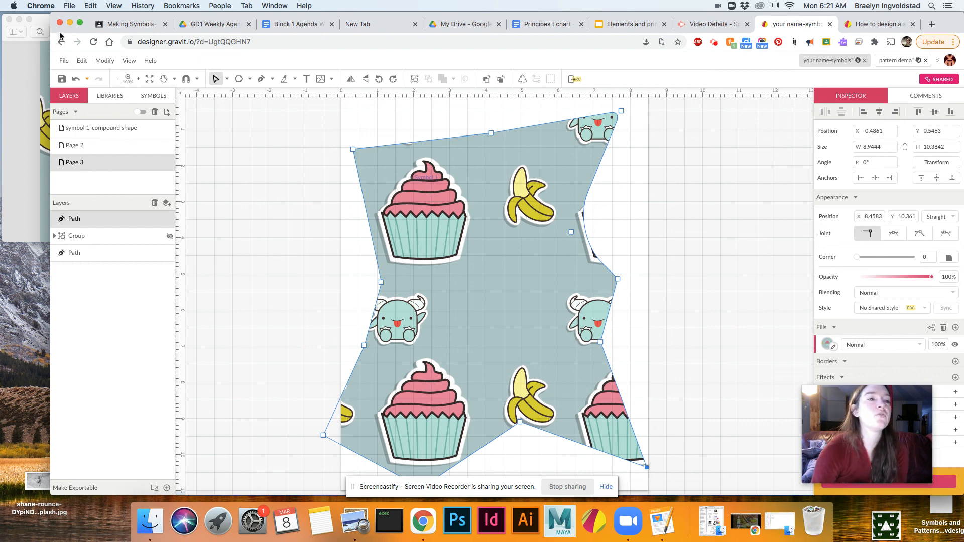
Step: Review the exported tile in Preview, and open the Gravit Designer seamless-pattern tutorial at its Clip Content section
click(42, 109)
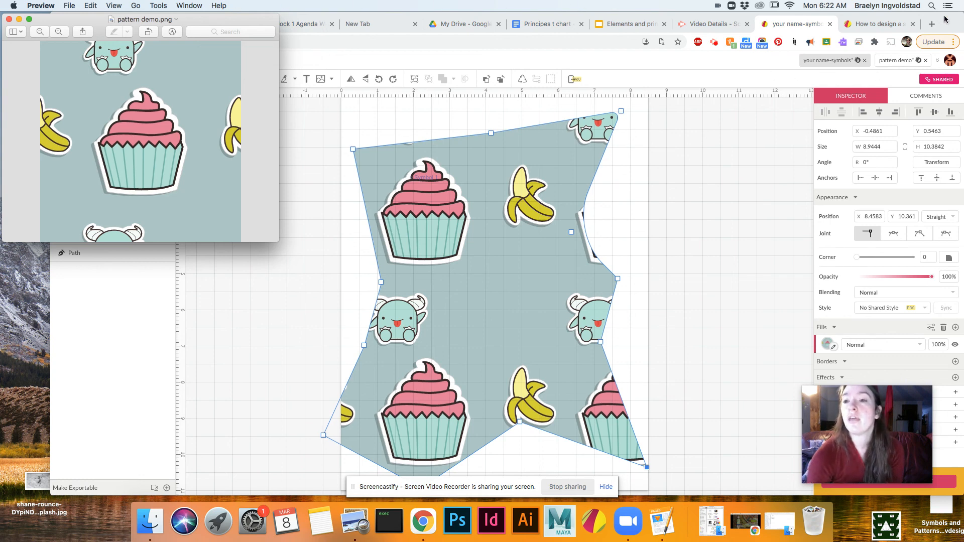
click(876, 26)
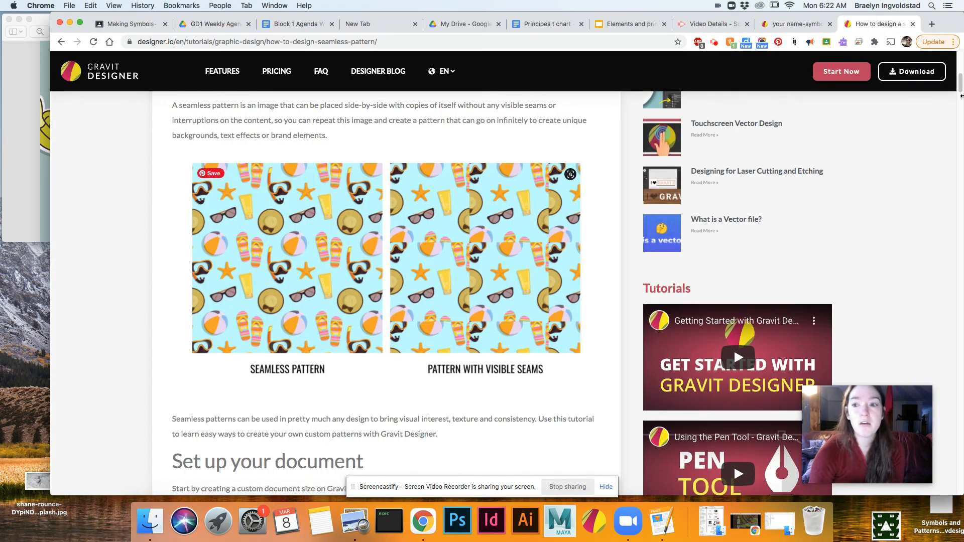
drag(960, 81, 897, 270)
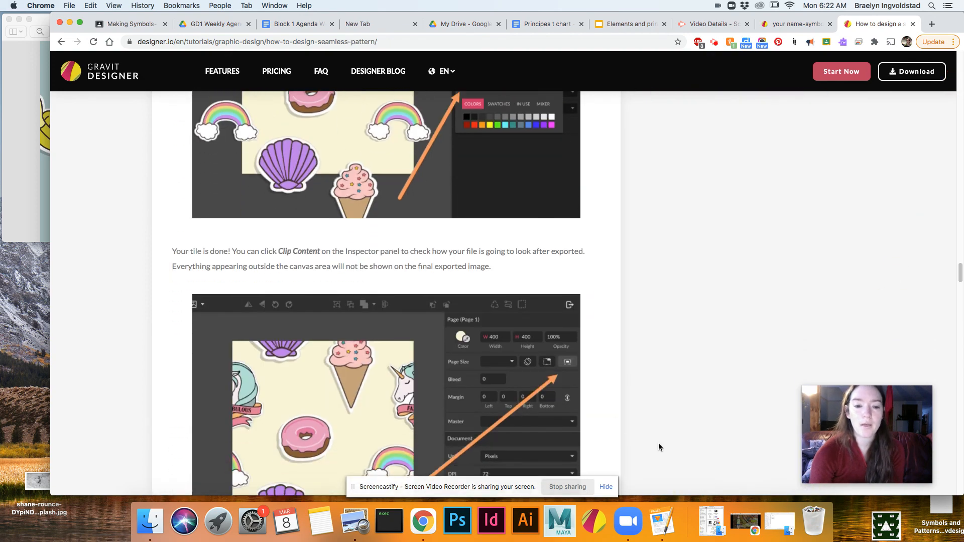
click(712, 44)
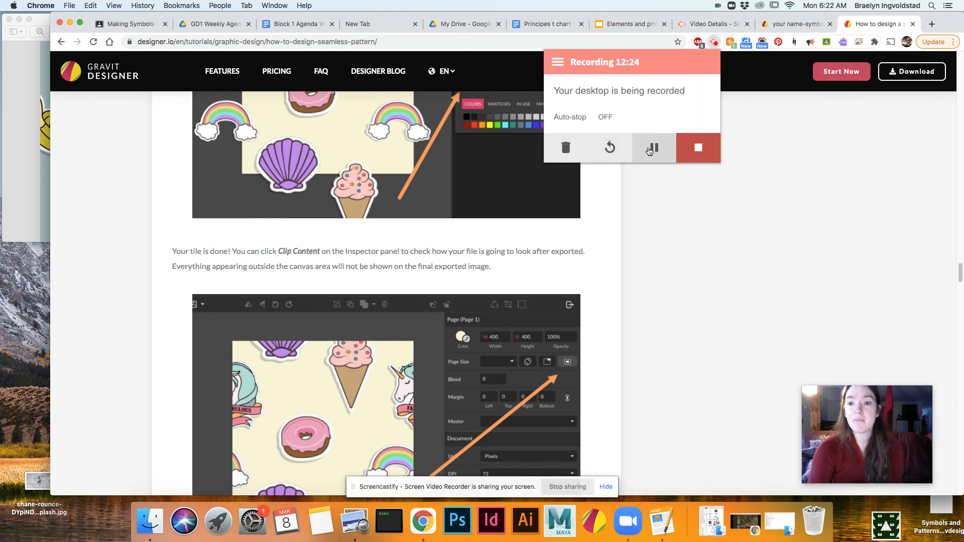